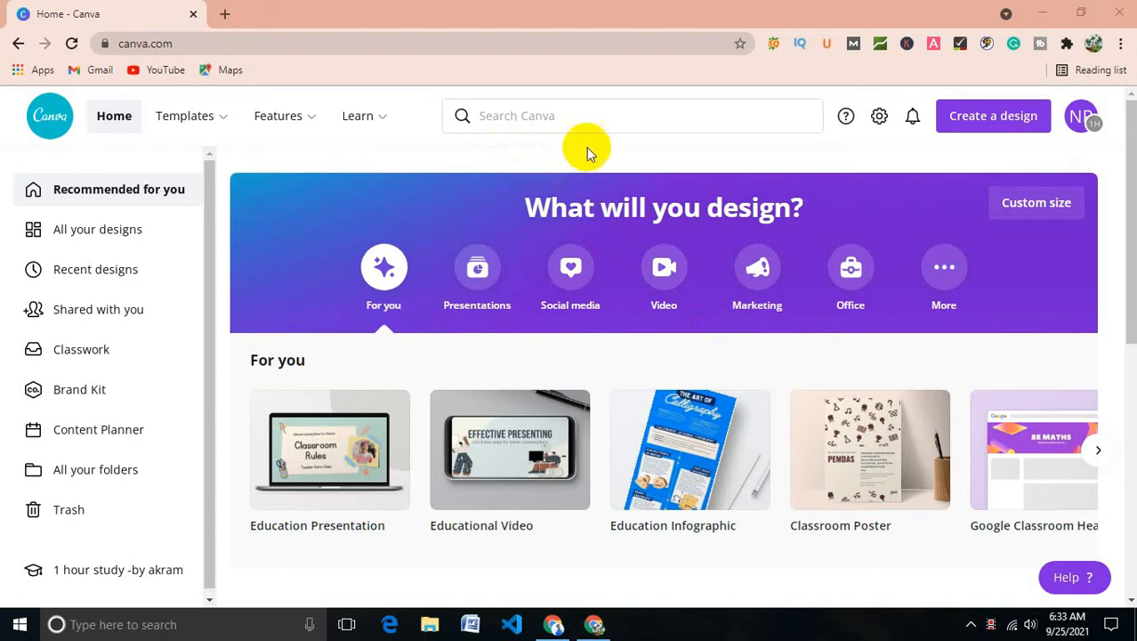
Step: Search Canva for gaming logo templates
{"action": "left_click", "coordinate": [536, 118]}
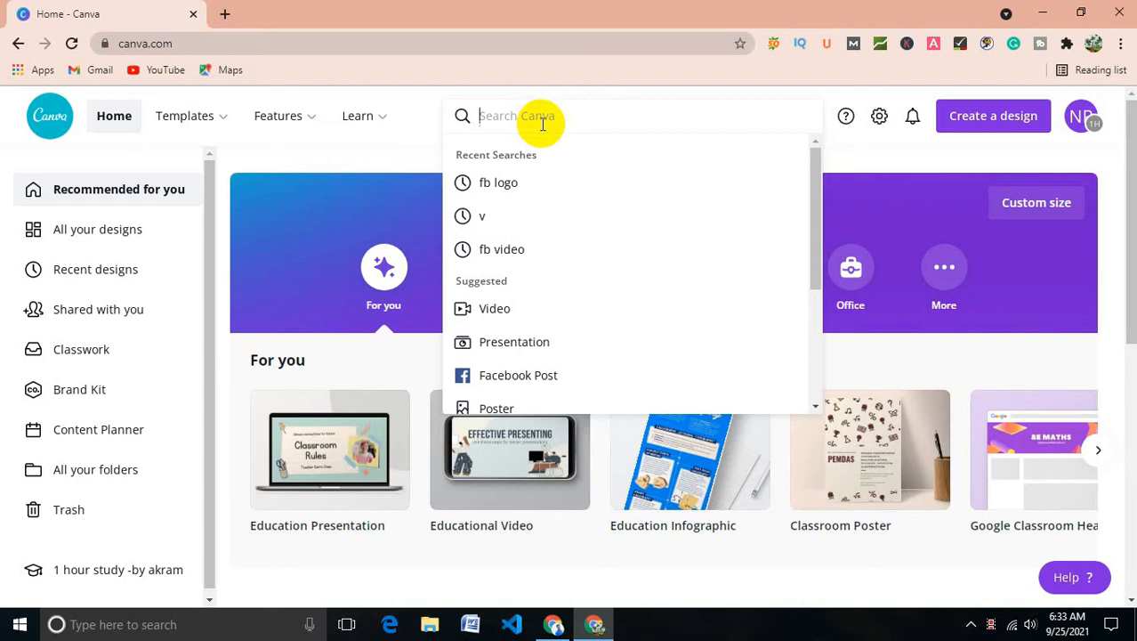
{"action": "type", "text": "g"}
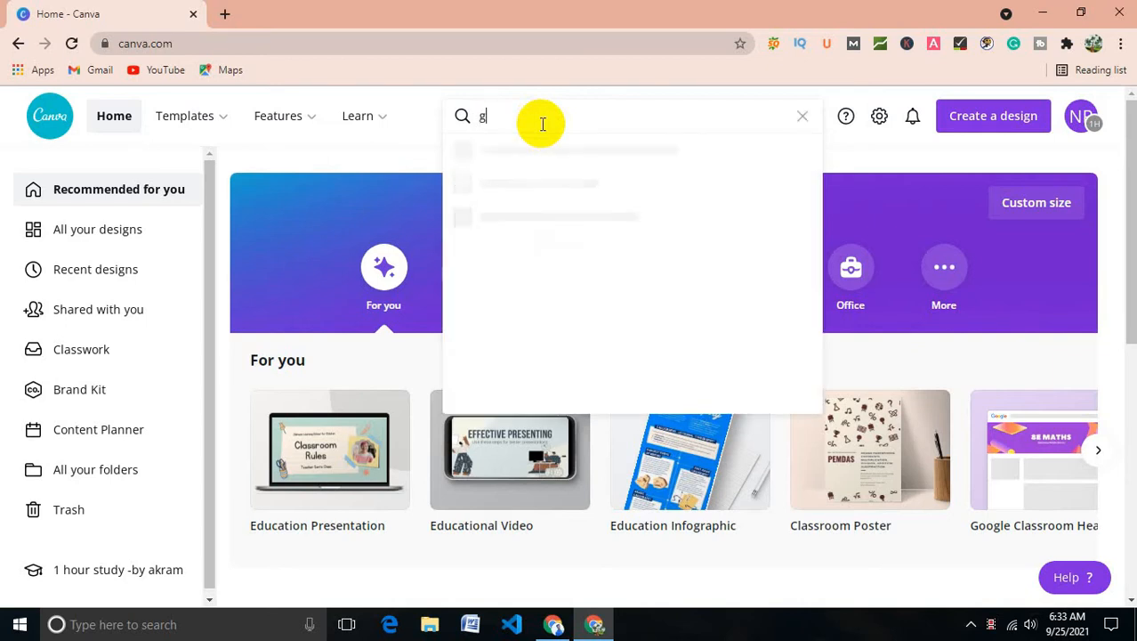
{"action": "type", "text": "amaing"}
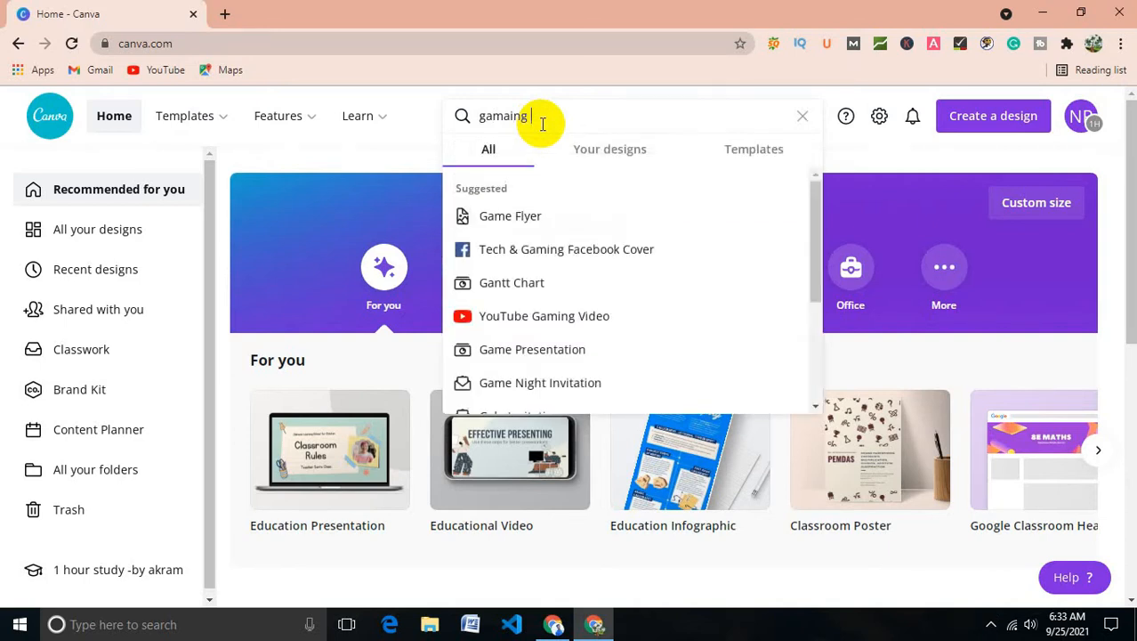
{"action": "type", "text": " logo"}
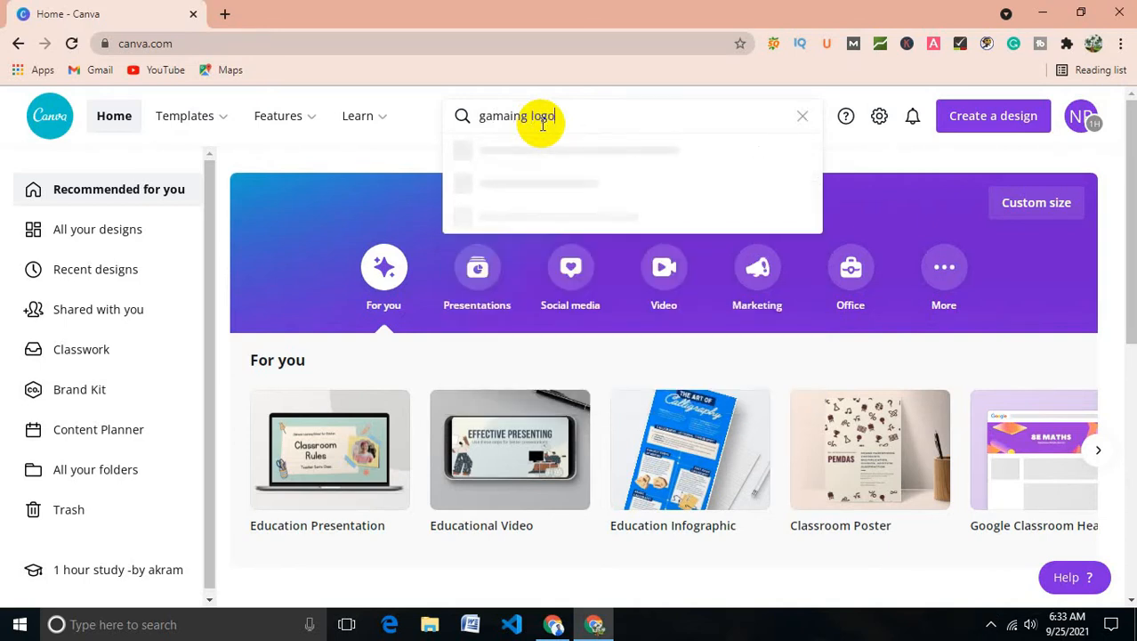
{"action": "left_click", "coordinate": [571, 219]}
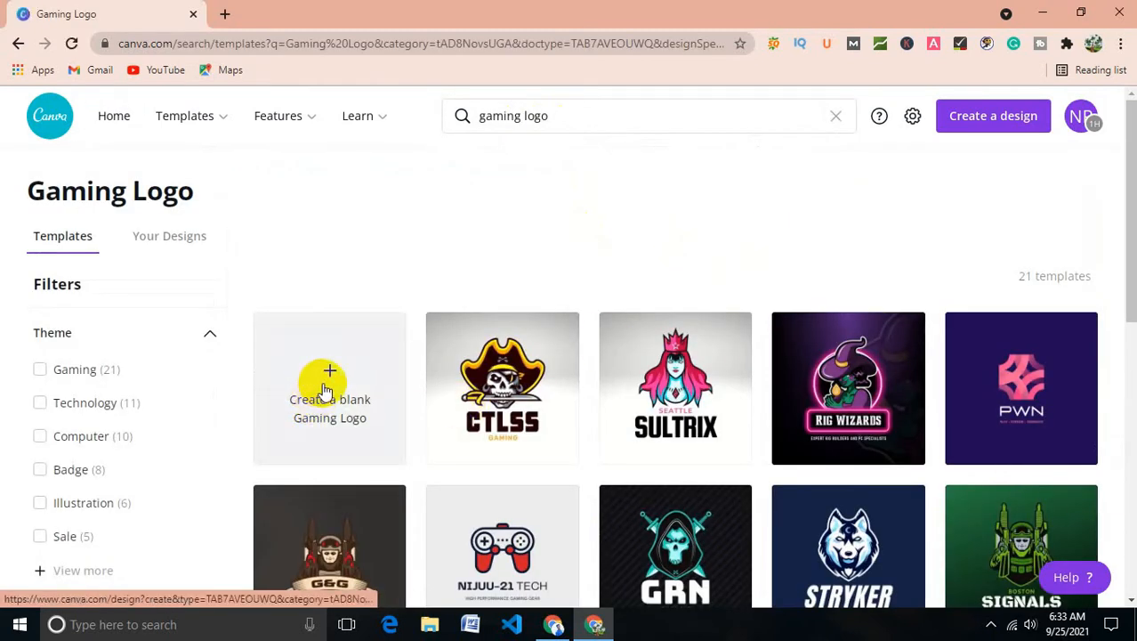
Step: Browse the Gaming Logo templates and open the red Rutger Bay Reapers one with the hooded skeleton for editing
{"action": "scroll", "coordinate": [546, 437], "scroll_direction": "down", "scroll_amount": 3}
{"action": "scroll", "coordinate": [334, 433], "scroll_direction": "up", "scroll_amount": 1}
{"action": "scroll", "coordinate": [384, 432], "scroll_direction": "down", "scroll_amount": 7}
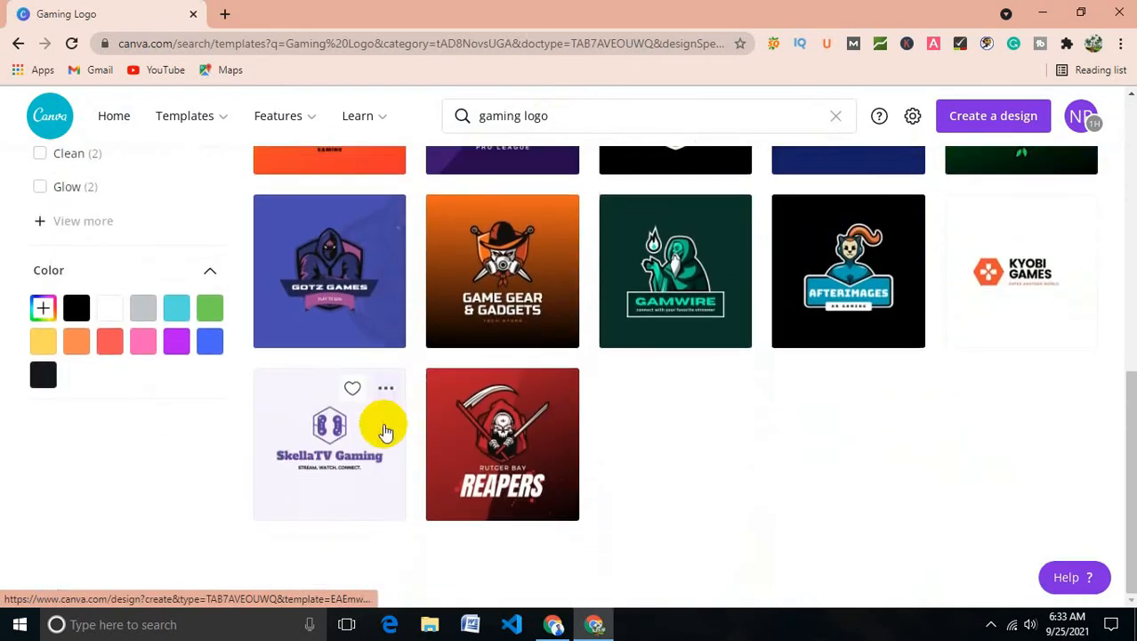
{"action": "scroll", "coordinate": [551, 407], "scroll_direction": "up", "scroll_amount": 9}
{"action": "scroll", "coordinate": [550, 406], "scroll_direction": "down", "scroll_amount": 9}
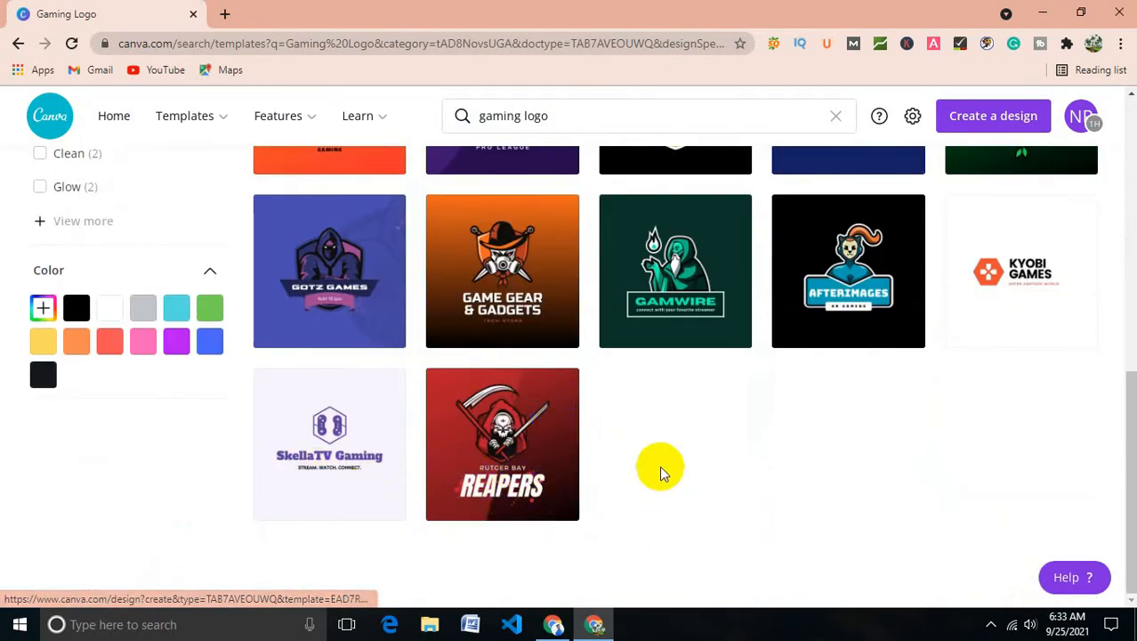
{"action": "left_click", "coordinate": [491, 467]}
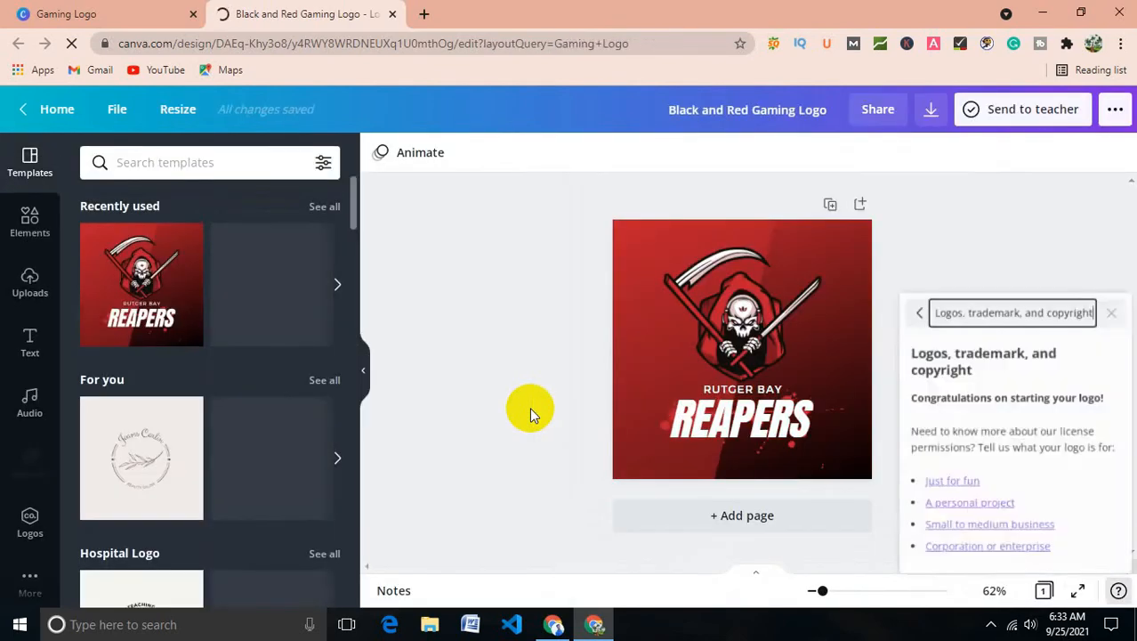
Step: Title the design "Gaming with" plus the channel owner's first name and dismiss the logo trademark and copyright help
{"action": "left_click", "coordinate": [734, 115]}
{"action": "key", "text": "BackSpace"}
{"action": "type", "text": "G"}
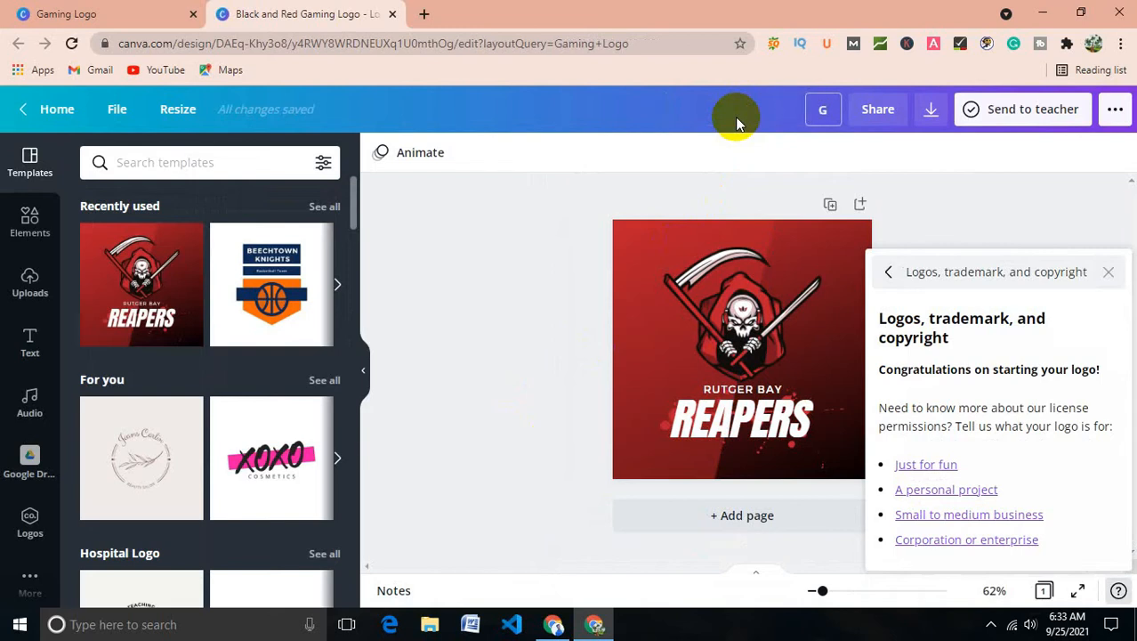
{"action": "type", "text": "aming with Naimur"}
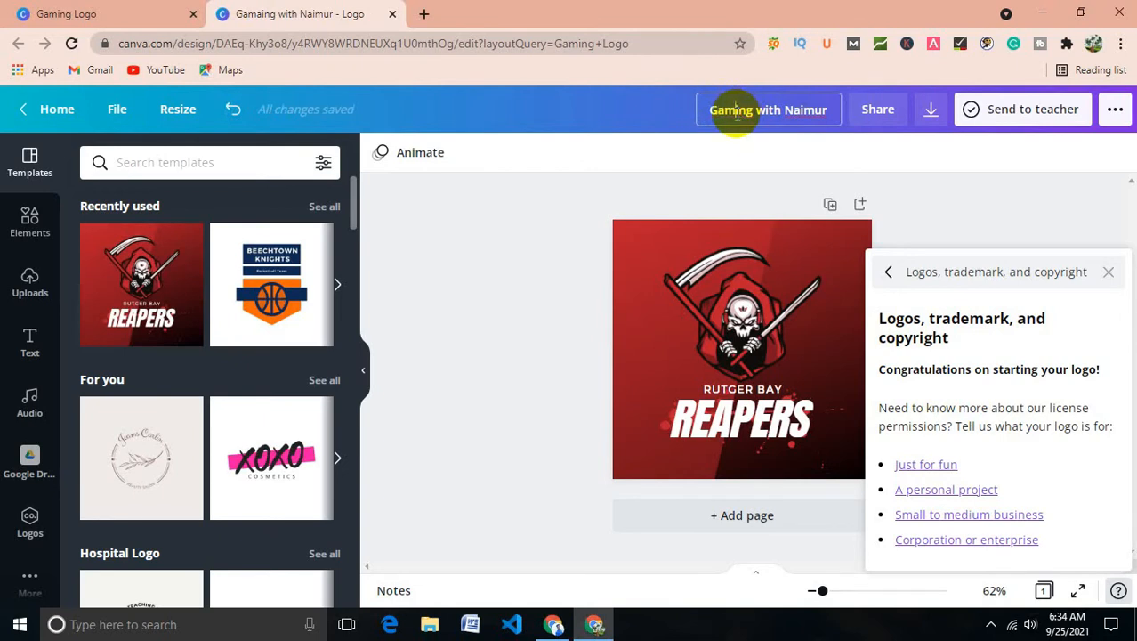
{"action": "left_click", "coordinate": [1109, 272]}
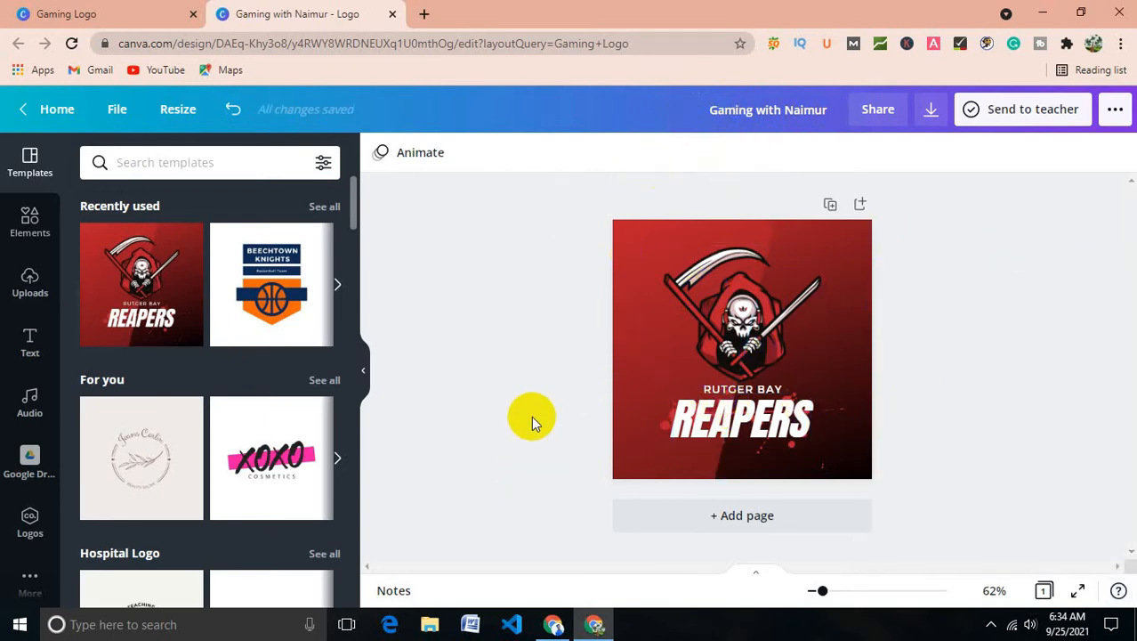
Step: Replace the REAPERS heading text with "GMAING WITH" followed by the channel owner's first name
{"action": "left_click", "coordinate": [673, 265]}
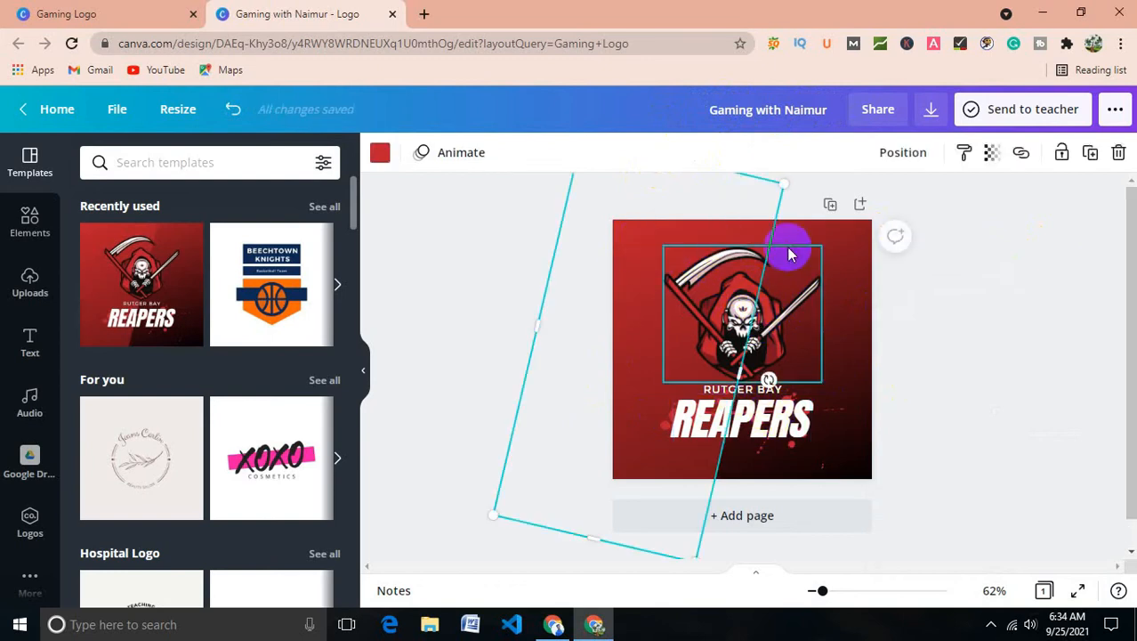
{"action": "left_click", "coordinate": [859, 253]}
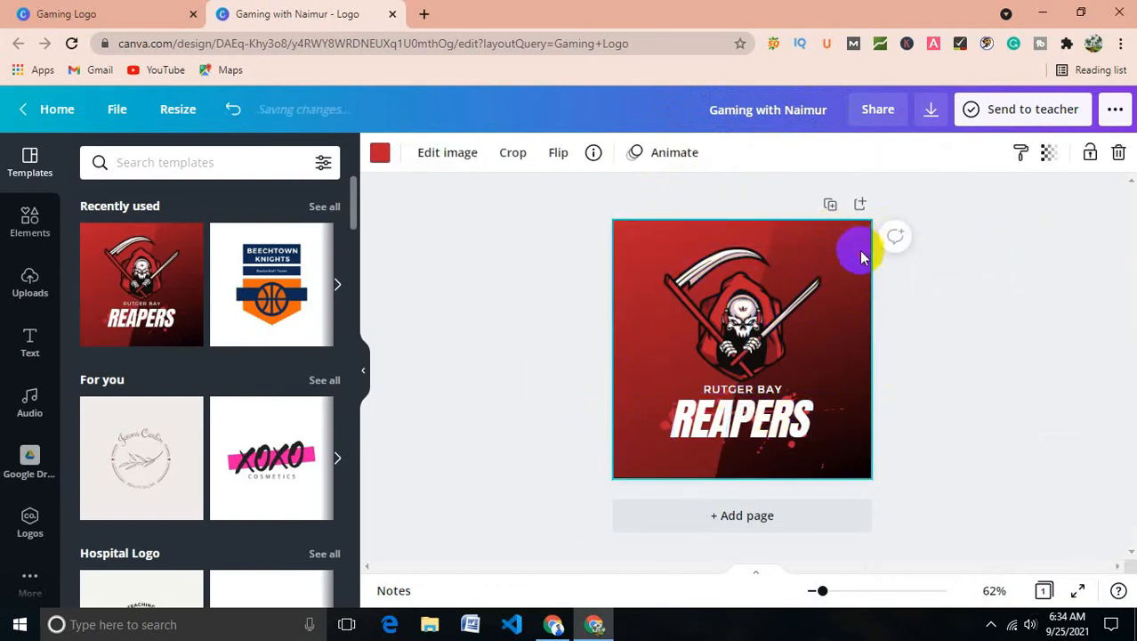
{"action": "left_click", "coordinate": [739, 452]}
{"action": "left_click", "coordinate": [721, 427]}
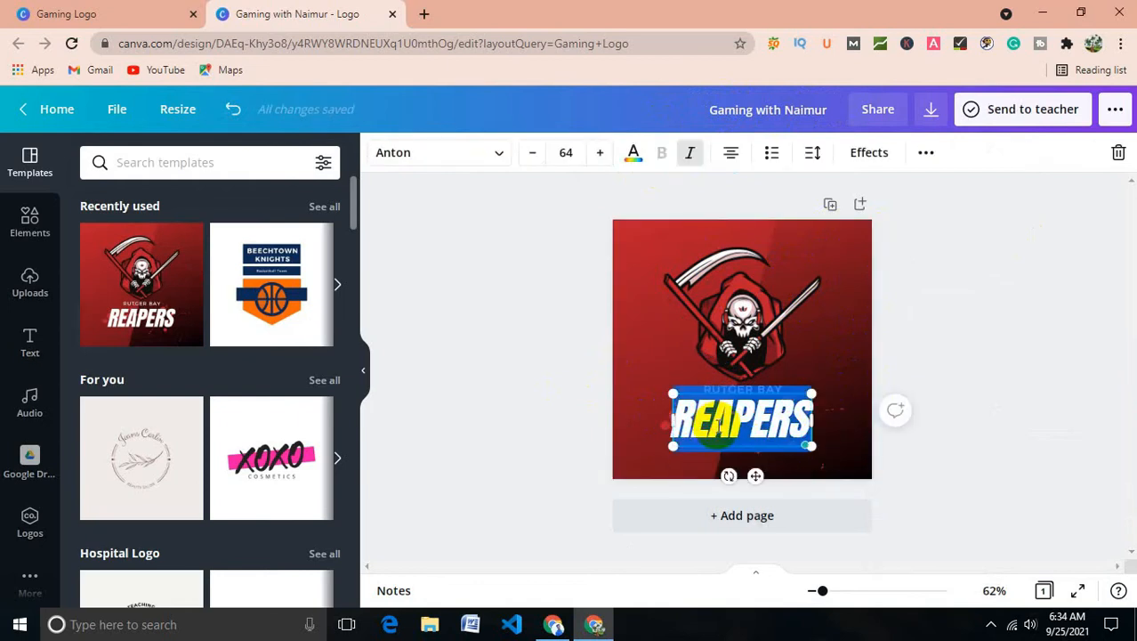
{"action": "key", "text": "BackSpace"}
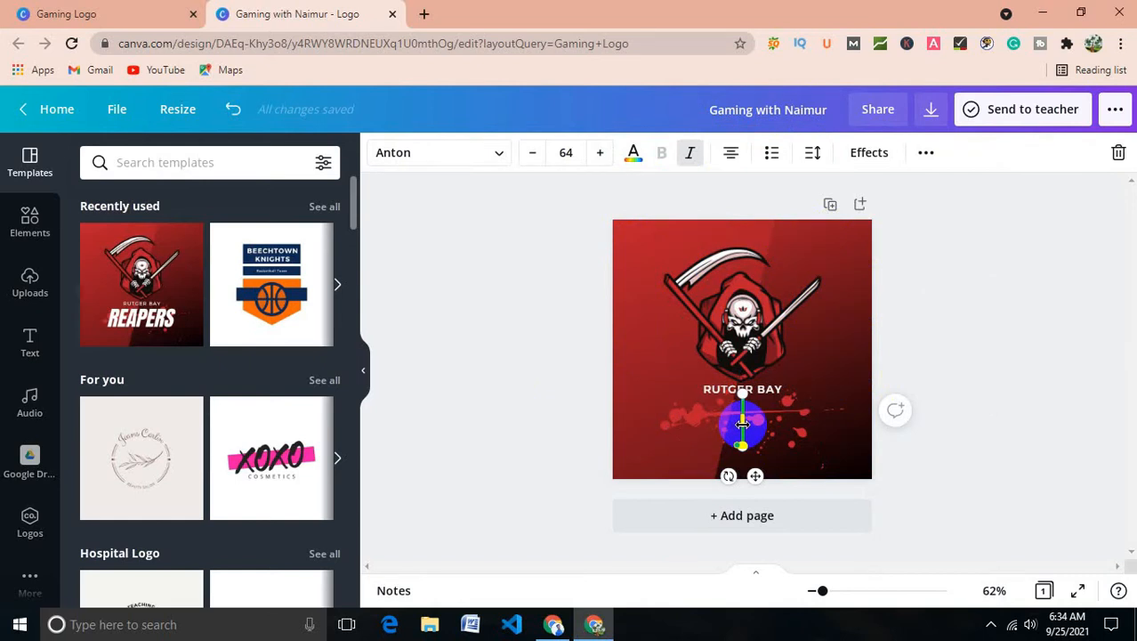
{"action": "type", "text": "GMAIN"}
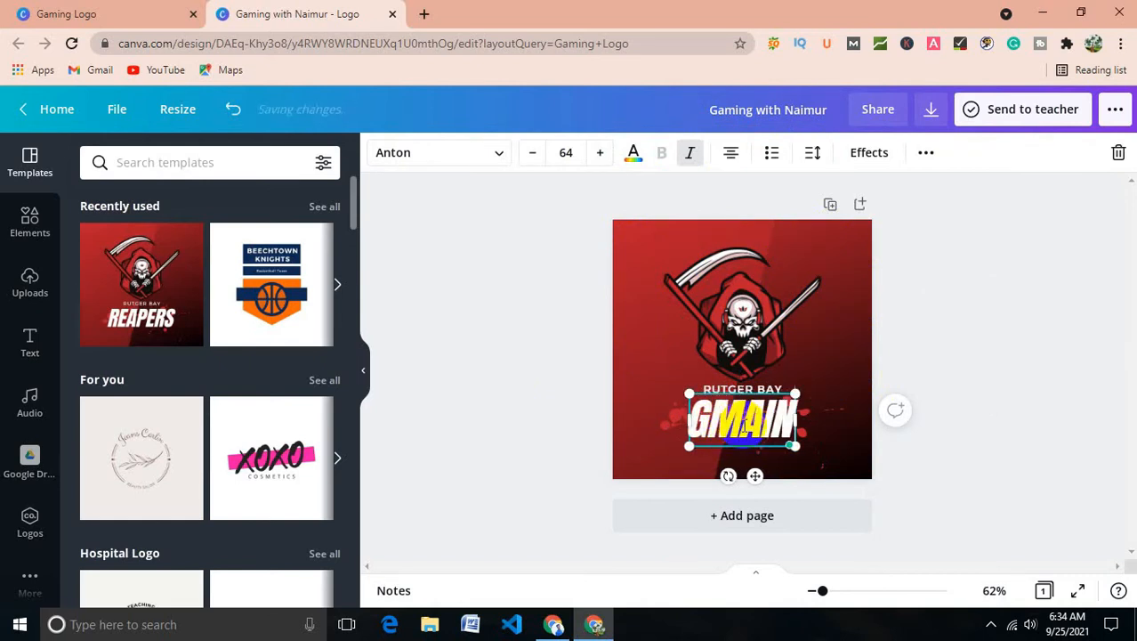
{"action": "type", "text": "G WITH"}
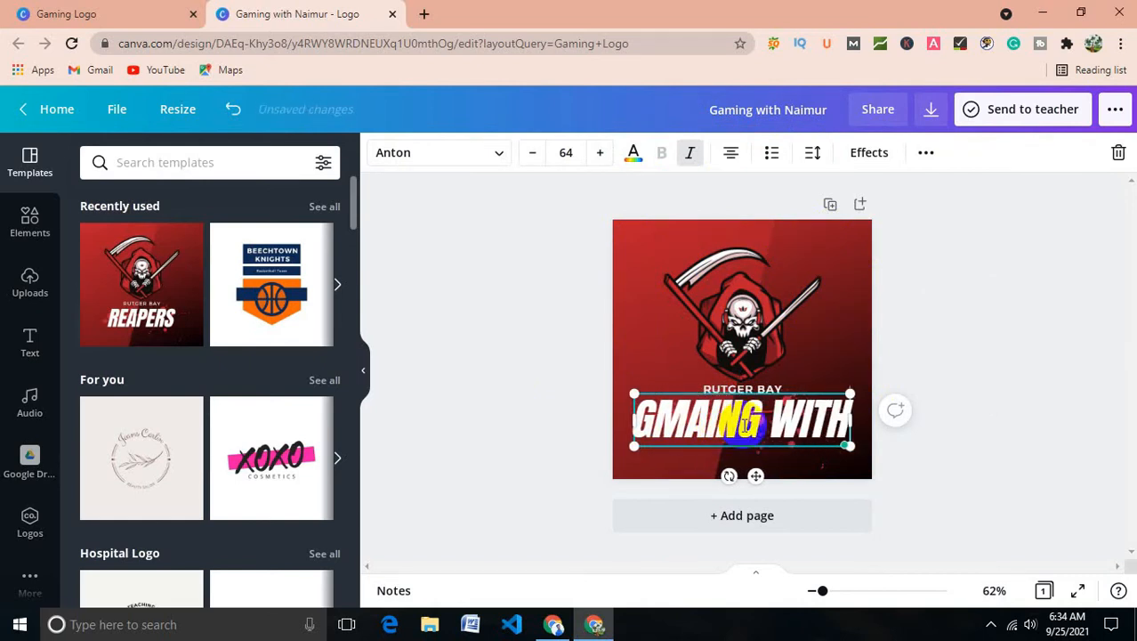
{"action": "type", "text": " NAIMUR"}
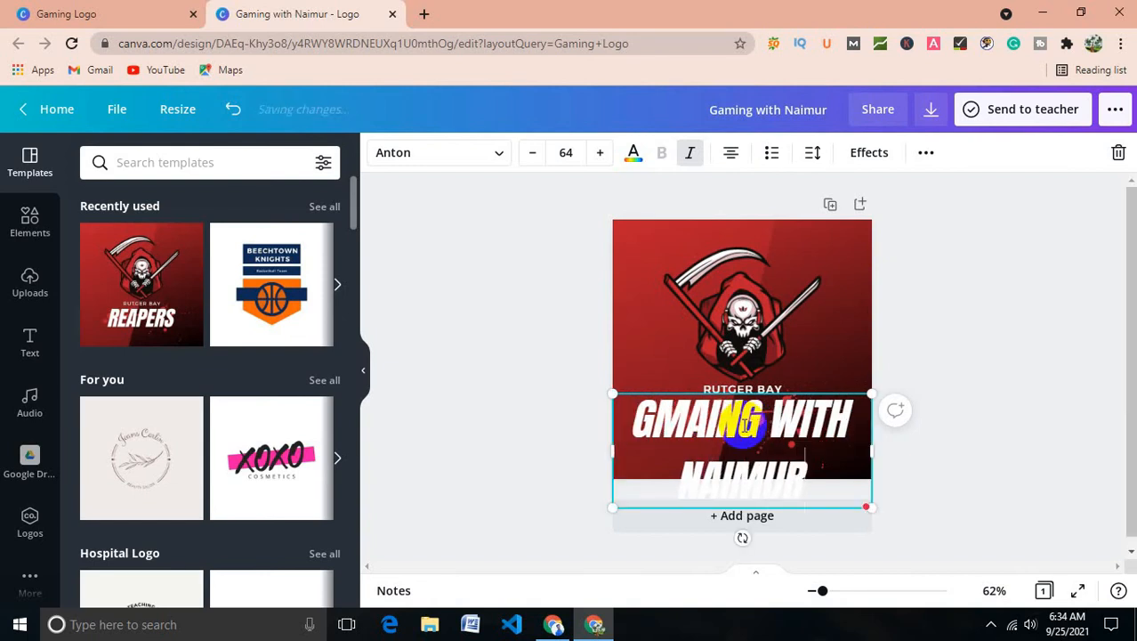
Step: Shrink the heading so it fits on a single line and place it just below the RUTGER BAY subtitle
{"action": "left_click", "coordinate": [869, 508]}
{"action": "left_click", "coordinate": [517, 475]}
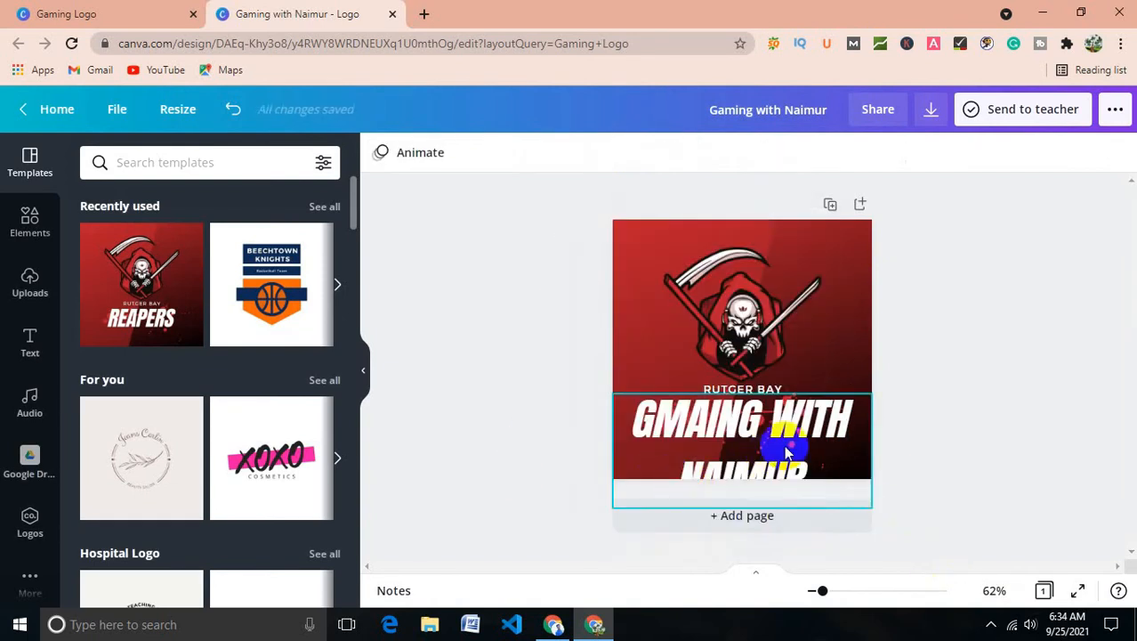
{"action": "left_click", "coordinate": [862, 459]}
{"action": "left_click_drag", "start_coordinate": [869, 501], "coordinate": [825, 415]}
{"action": "left_click_drag", "start_coordinate": [721, 410], "coordinate": [769, 414]}
Step: Delete the RUTGER BAY subtitle and move the heading up slightly towards the reaper graphic
{"action": "left_click", "coordinate": [765, 390]}
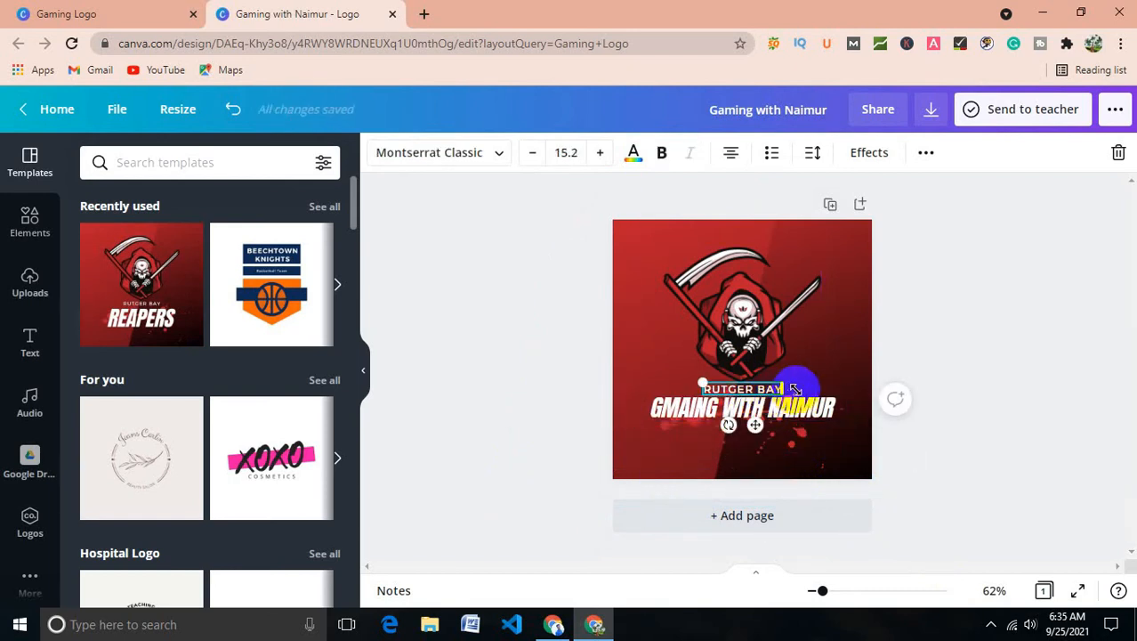
{"action": "key", "text": "Delete"}
{"action": "mouse_move", "coordinate": [758, 398]}
{"action": "left_mouse_down"}
{"action": "mouse_move", "coordinate": [742, 385]}
{"action": "mouse_move", "coordinate": [758, 394]}
{"action": "left_mouse_up"}
{"action": "left_click", "coordinate": [1012, 353]}
Step: Enlarge the heading slightly to font size 34.2 and centre it beneath the reaper graphic
{"action": "left_click", "coordinate": [784, 409]}
{"action": "left_click_drag", "start_coordinate": [836, 420], "coordinate": [848, 420]}
{"action": "left_click", "coordinate": [994, 311]}
{"action": "left_click", "coordinate": [817, 315]}
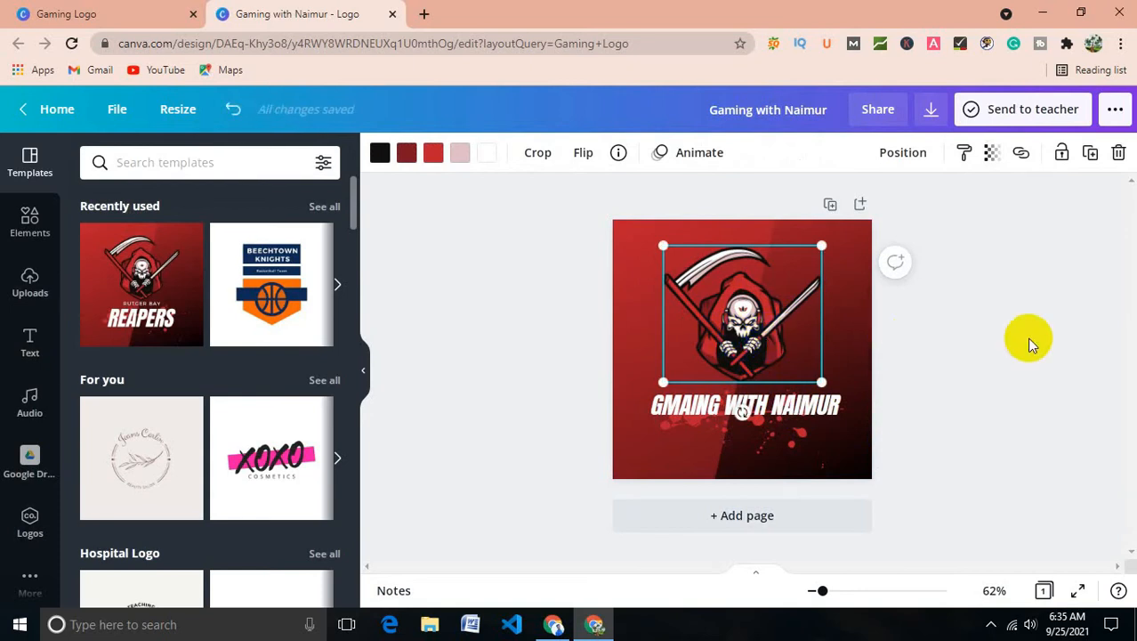
{"action": "left_click", "coordinate": [1028, 338]}
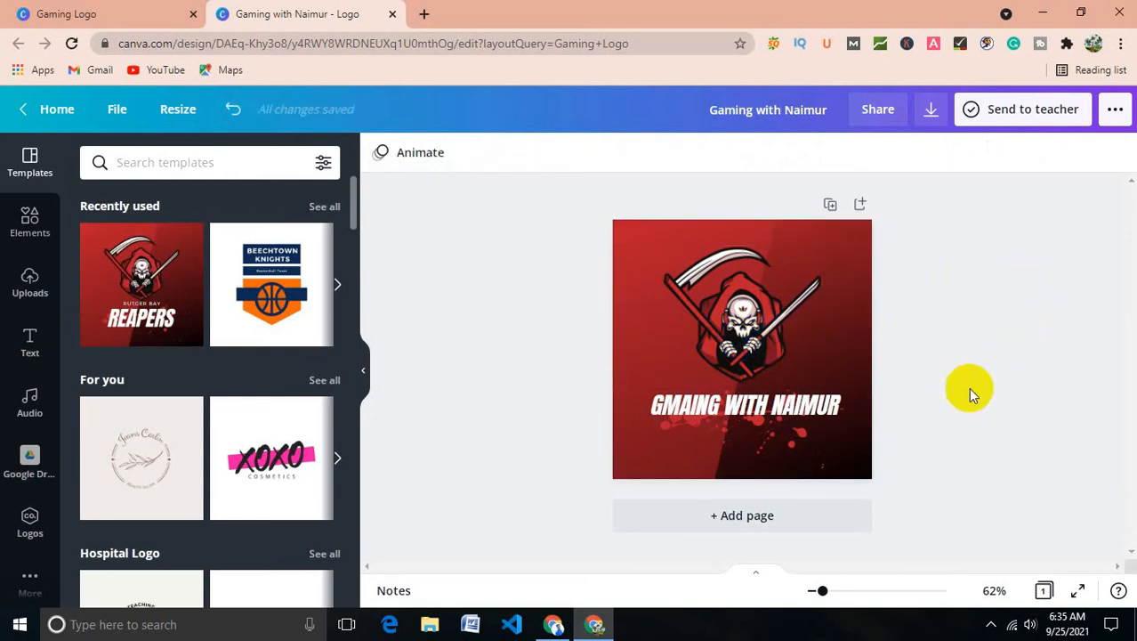
{"action": "left_click", "coordinate": [761, 407]}
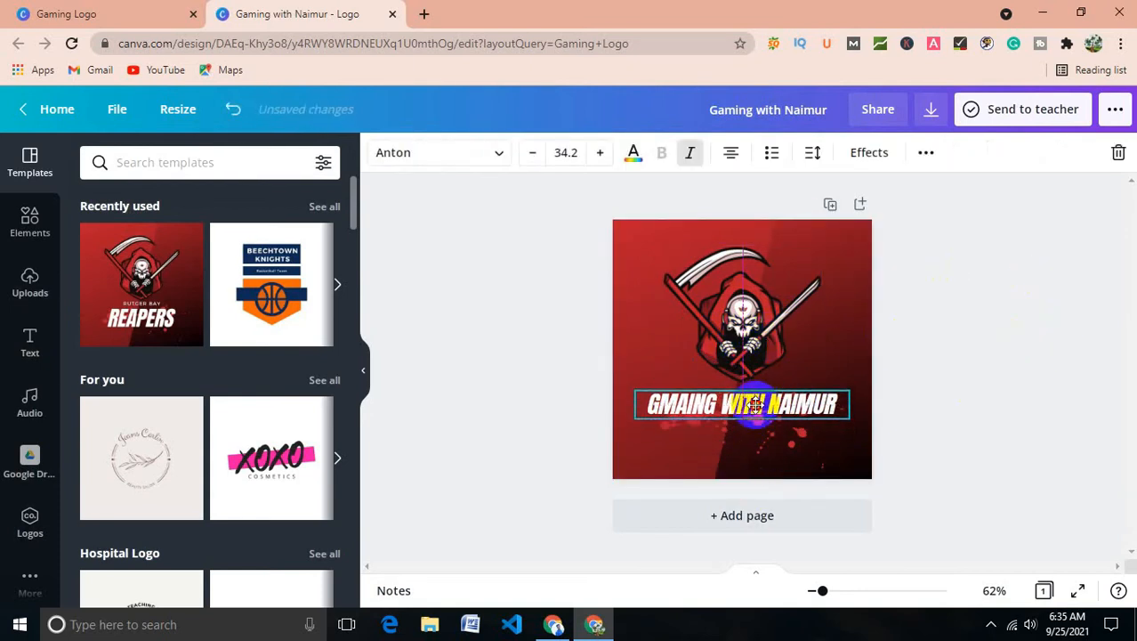
Step: Try red, light blue, orange and yellow on the heading text and settle on light green from the default colors
{"action": "left_click", "coordinate": [635, 152]}
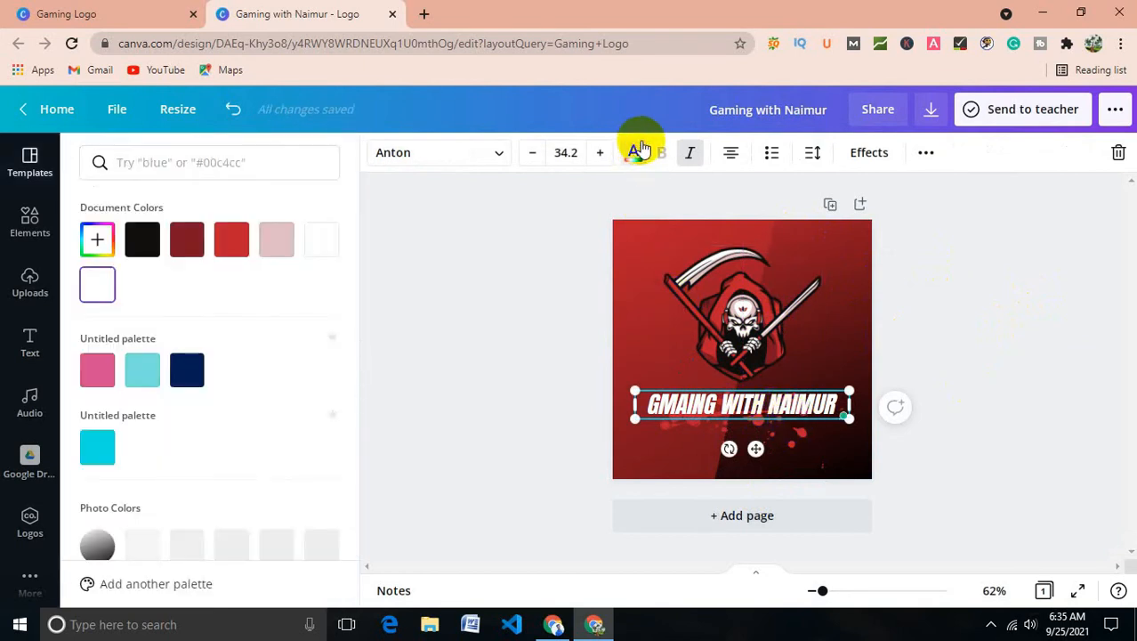
{"action": "left_click", "coordinate": [233, 230]}
{"action": "scroll", "coordinate": [300, 393], "scroll_direction": "down", "scroll_amount": 3}
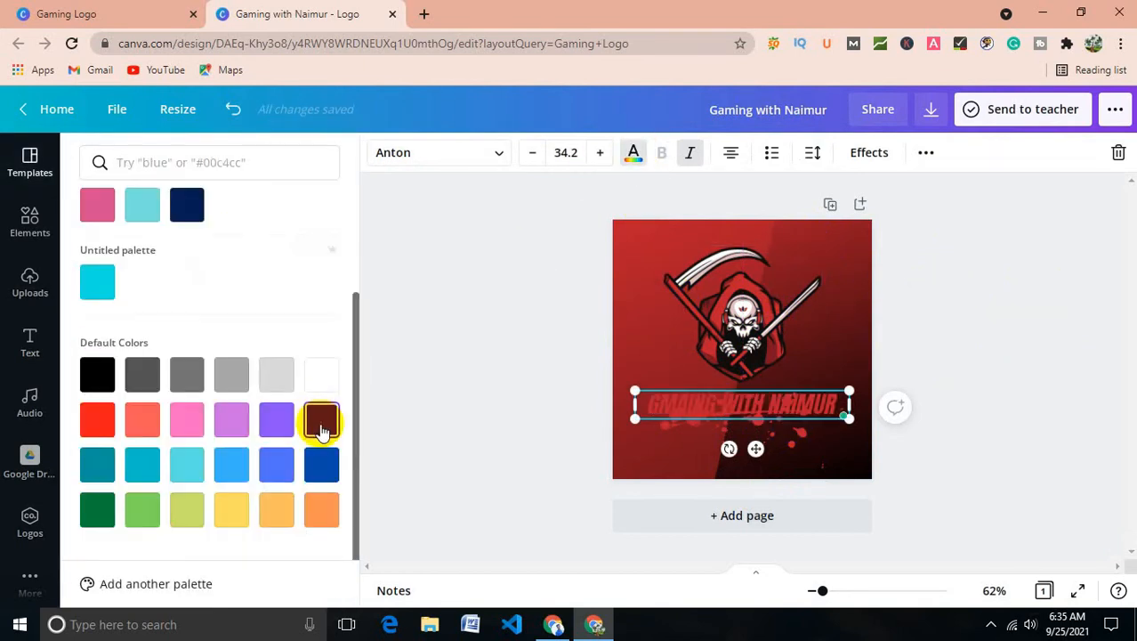
{"action": "left_click", "coordinate": [224, 461]}
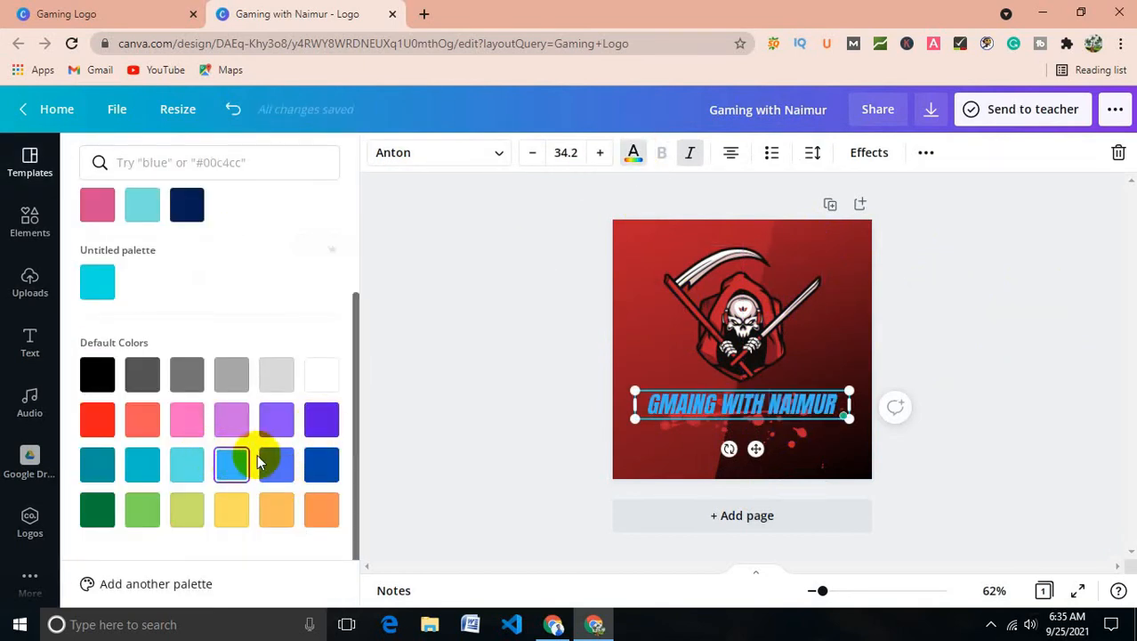
{"action": "left_click", "coordinate": [267, 509]}
{"action": "left_click", "coordinate": [234, 509]}
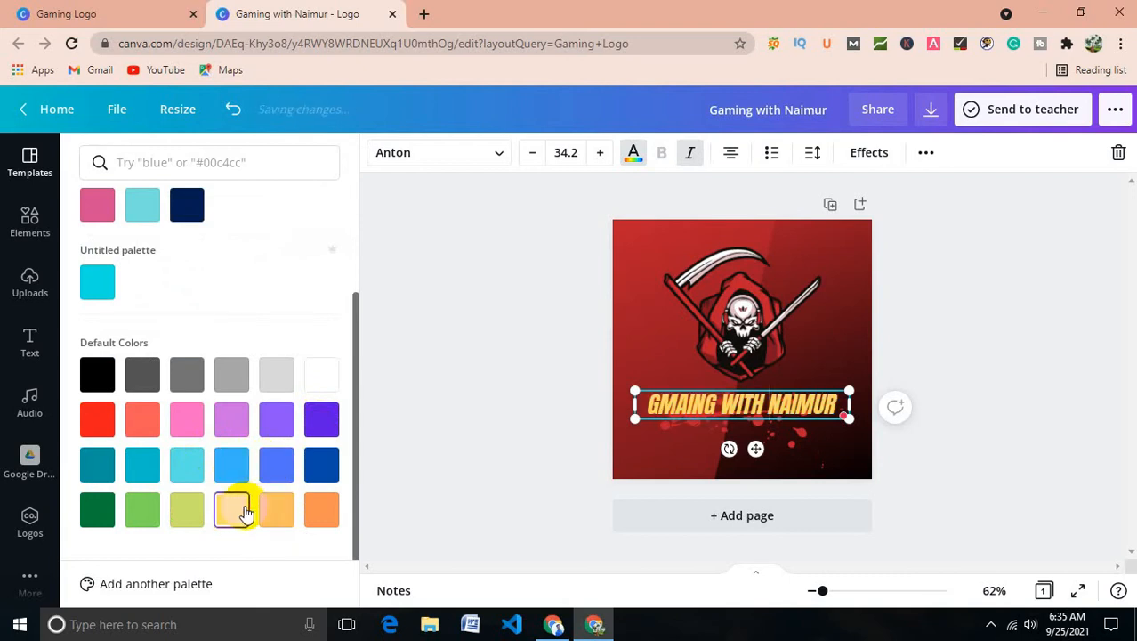
{"action": "left_click", "coordinate": [153, 516]}
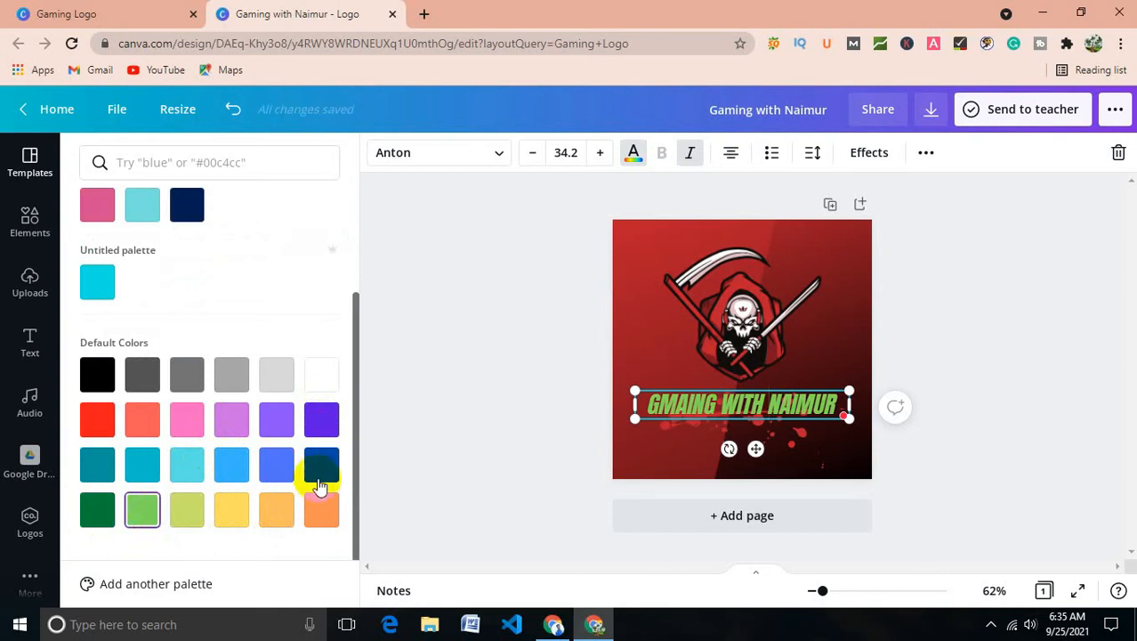
{"action": "left_click", "coordinate": [503, 384]}
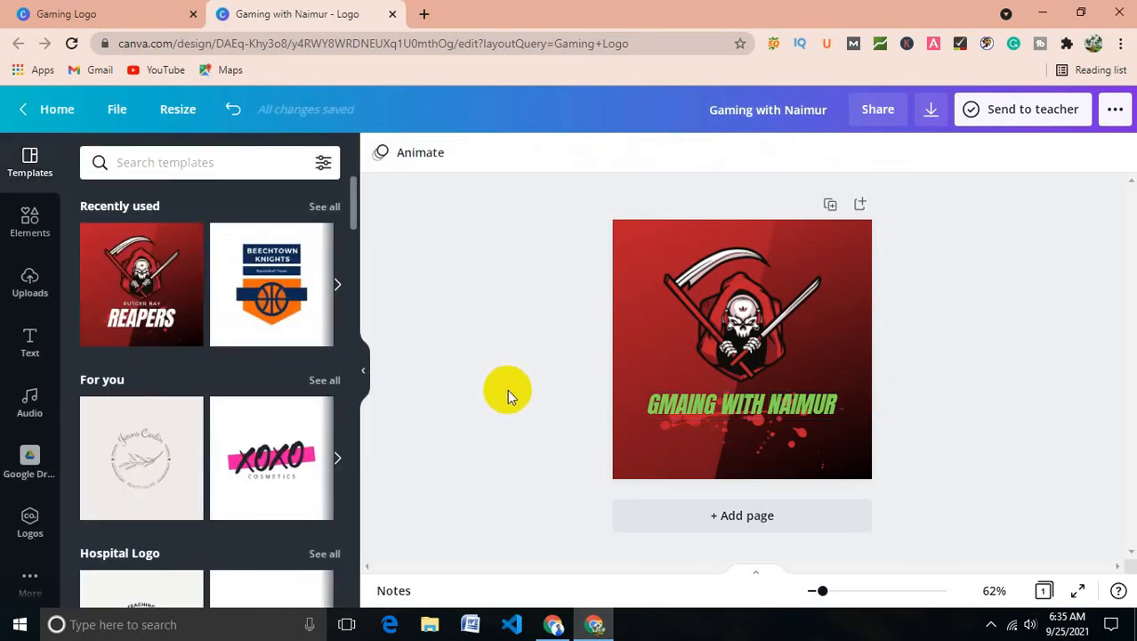
Step: Correct the misspelled first word of the heading to "GAMING"
{"action": "left_click", "coordinate": [691, 406]}
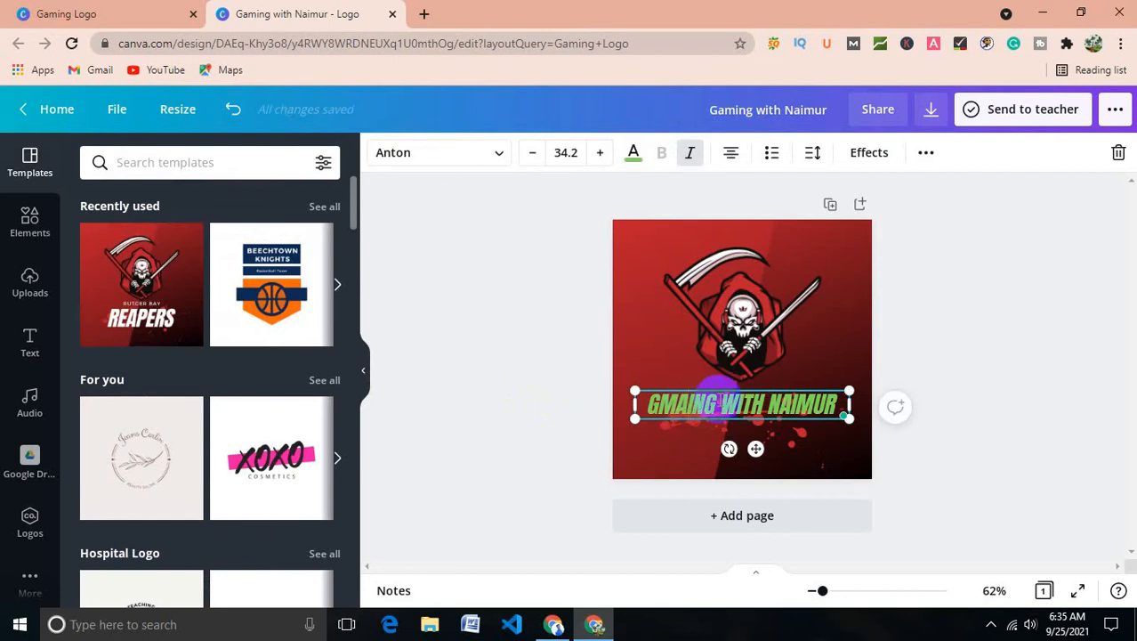
{"action": "key", "text": "BackSpace"}
{"action": "key", "text": "BackSpace"}
{"action": "key", "text": "BackSpace"}
{"action": "key", "text": "BackSpace"}
{"action": "key", "text": "BackSpace"}
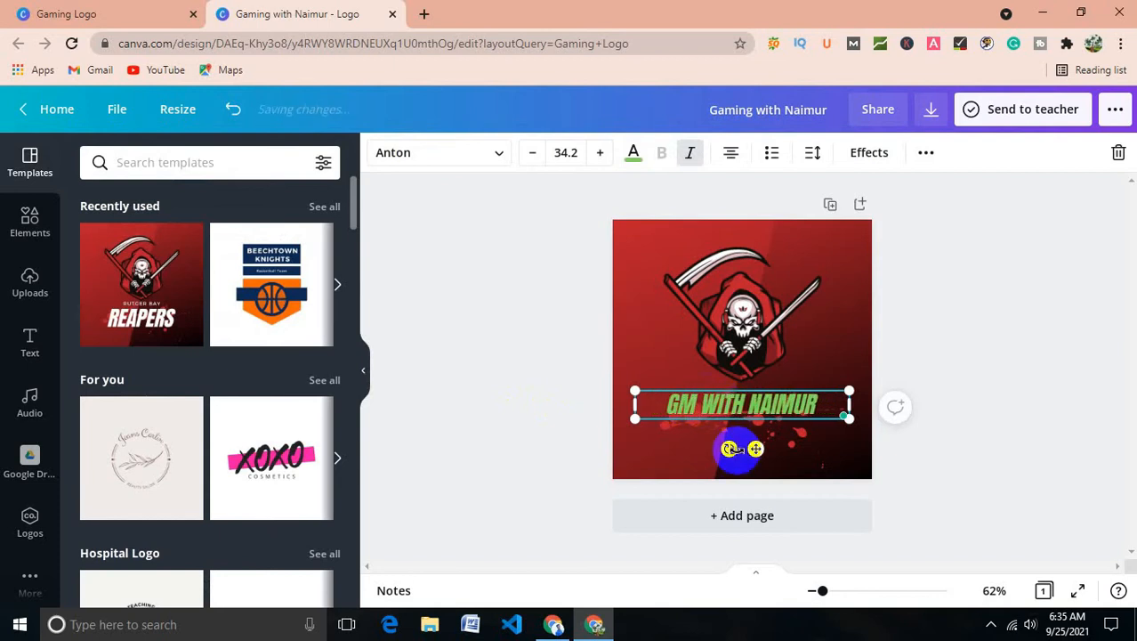
{"action": "type", "text": "A"}
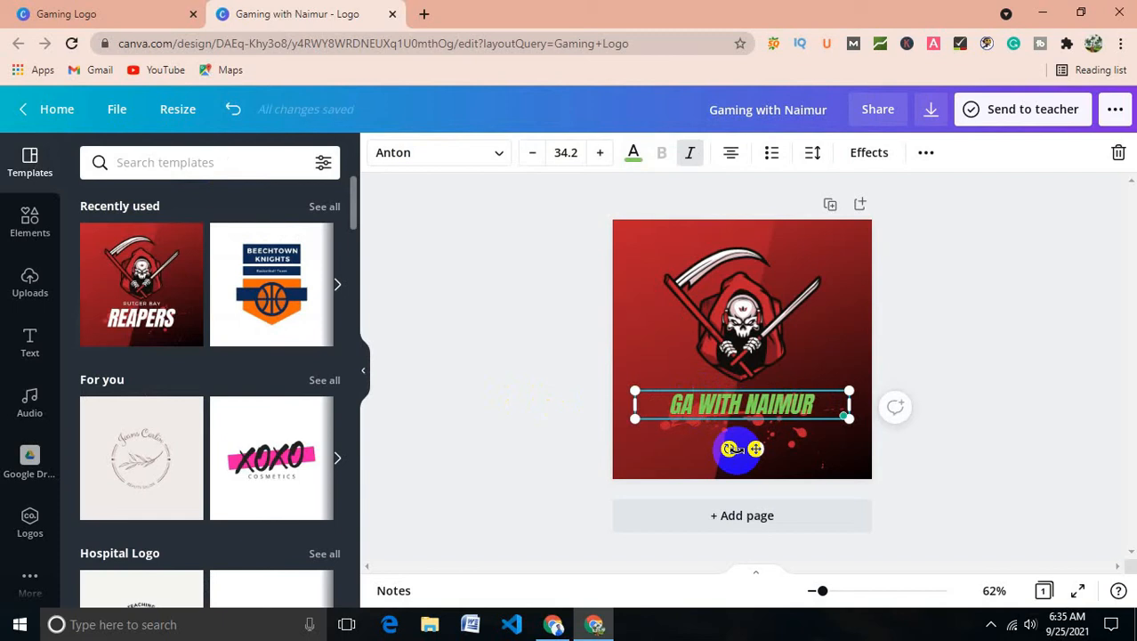
{"action": "type", "text": "MING"}
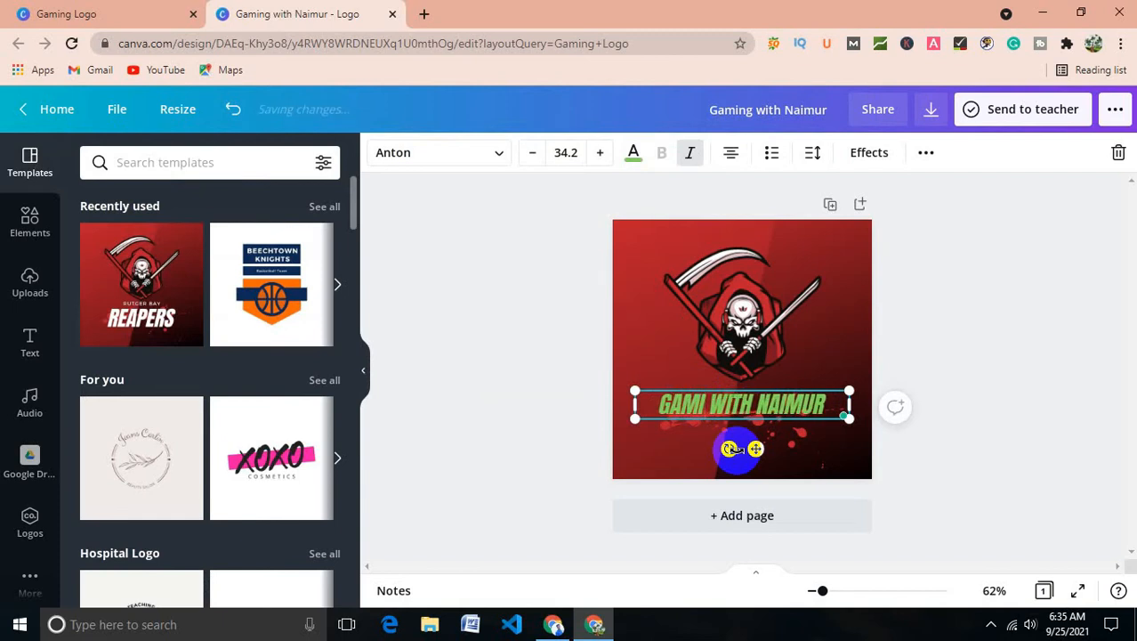
{"action": "left_click", "coordinate": [530, 480]}
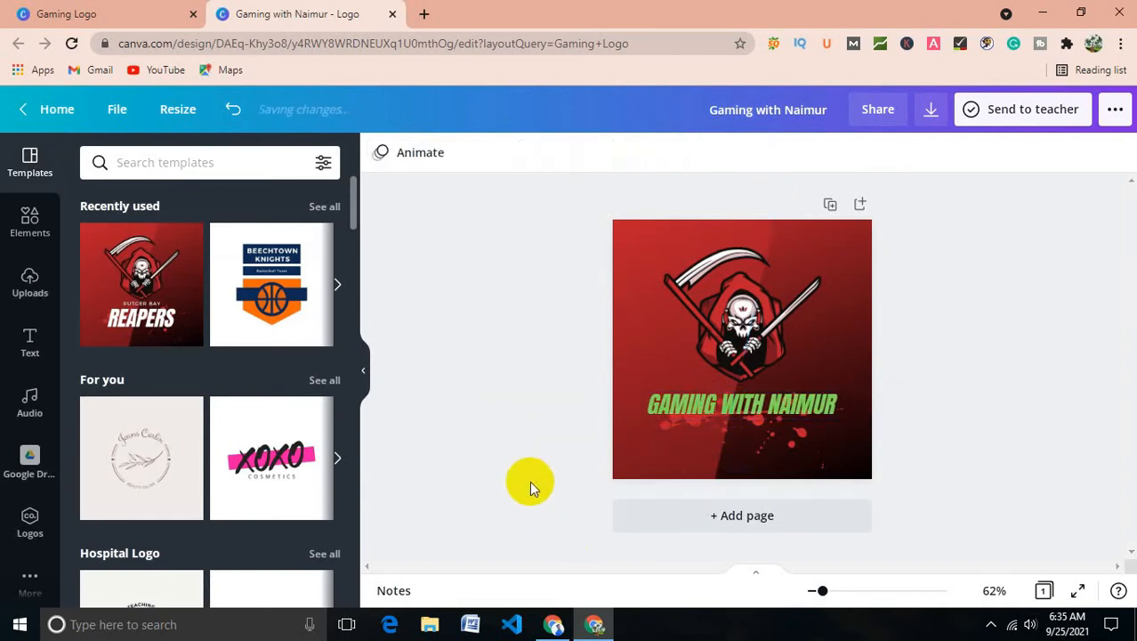
Step: Move the heading slightly lower beneath the reaper graphic
{"action": "left_click", "coordinate": [728, 402]}
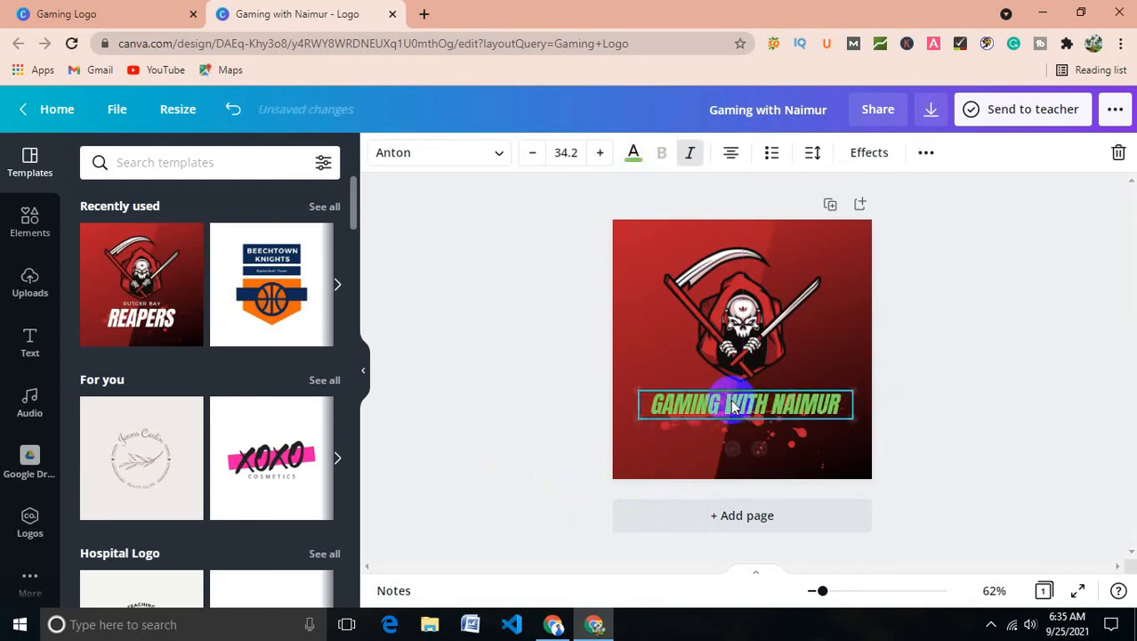
{"action": "left_click", "coordinate": [752, 348]}
{"action": "left_click_drag", "start_coordinate": [748, 411], "coordinate": [764, 415]}
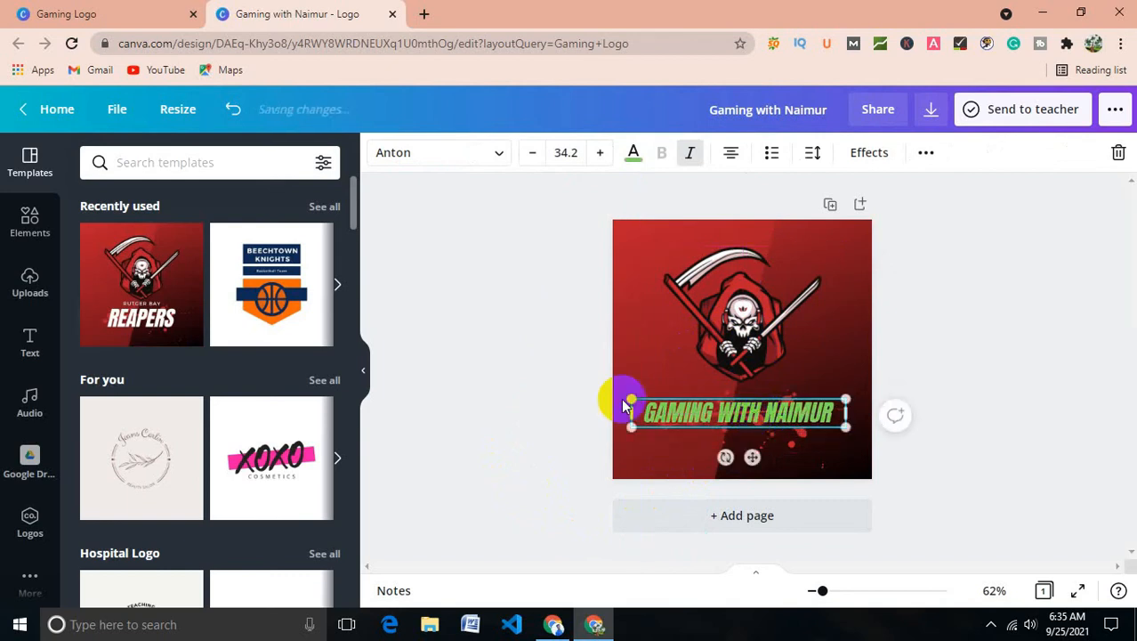
{"action": "left_click", "coordinate": [572, 386]}
{"action": "left_click", "coordinate": [661, 308]}
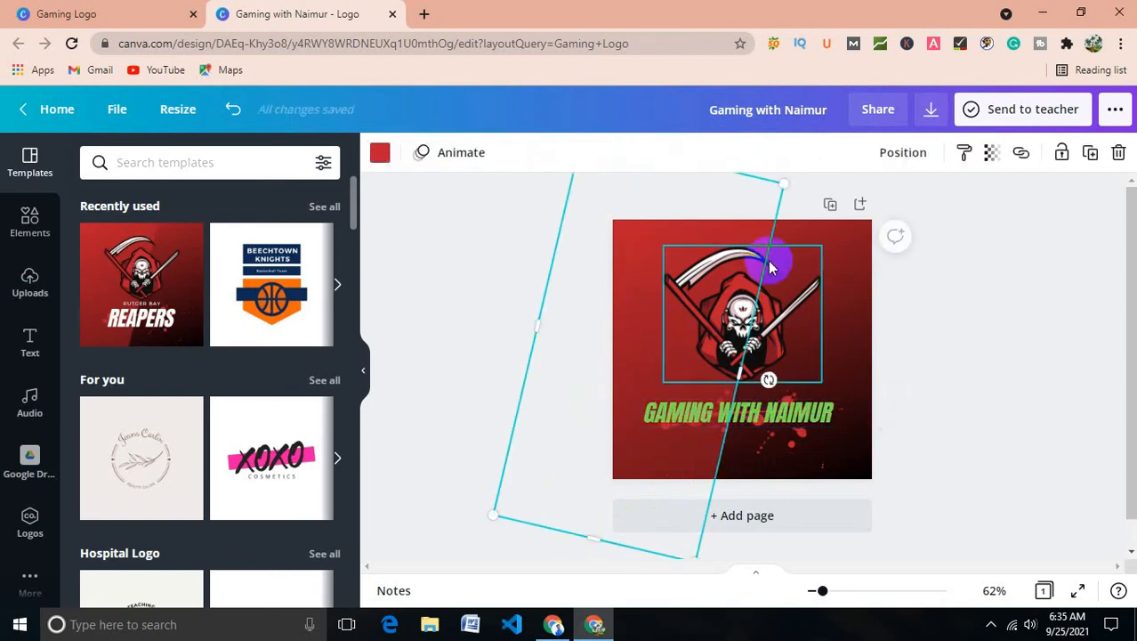
{"action": "left_click", "coordinate": [696, 282]}
{"action": "left_click", "coordinate": [627, 247]}
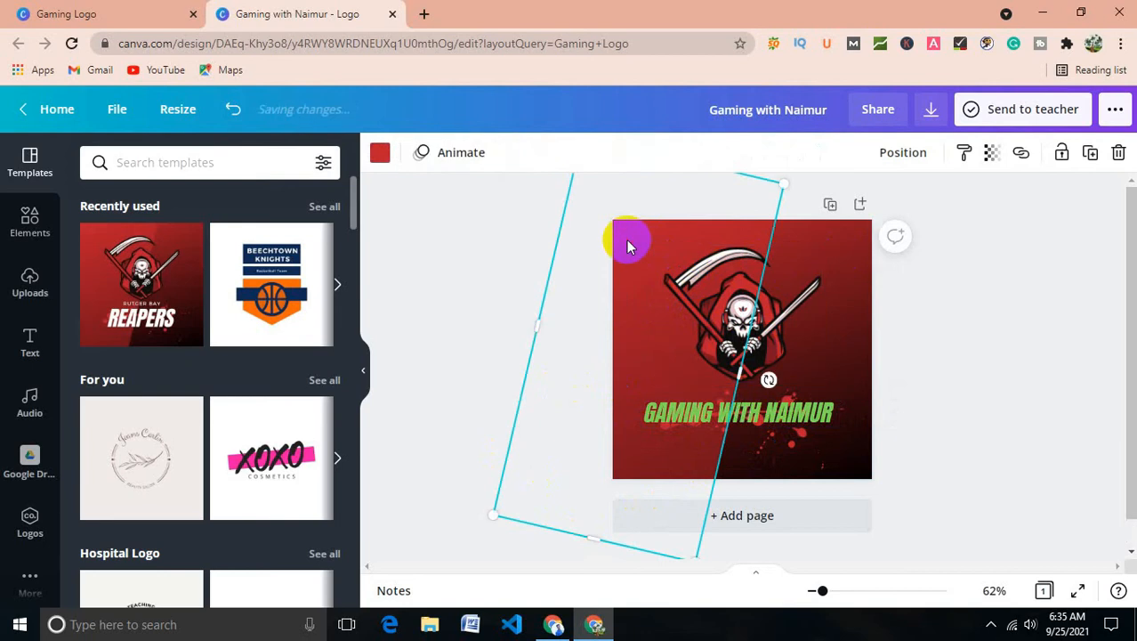
{"action": "left_click", "coordinate": [670, 253]}
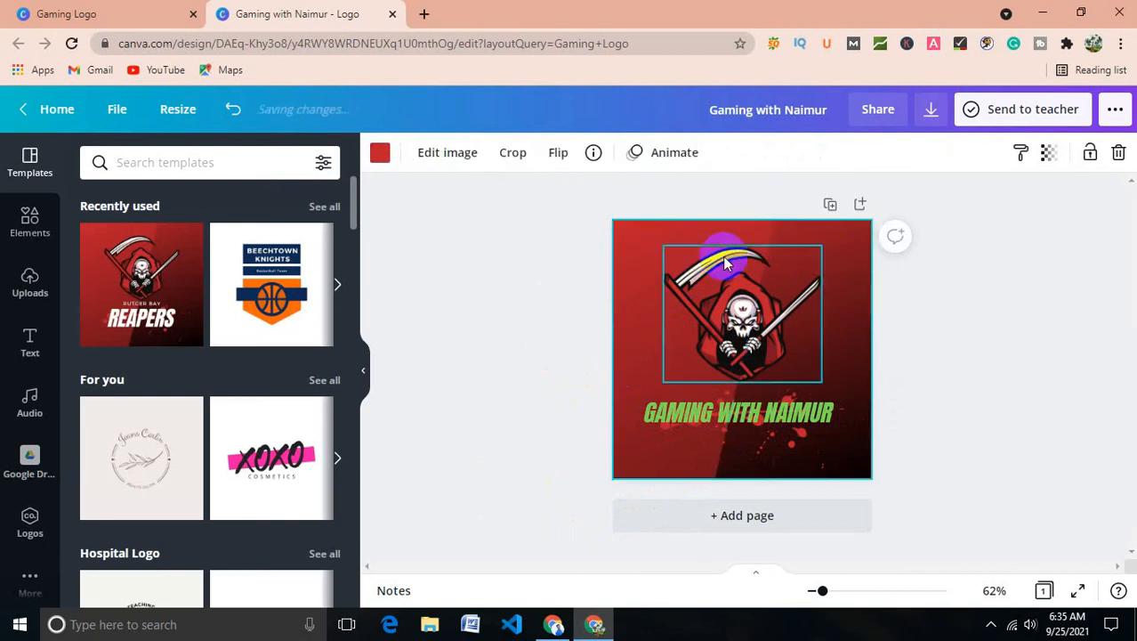
{"action": "left_click", "coordinate": [647, 258]}
{"action": "left_click", "coordinate": [835, 271]}
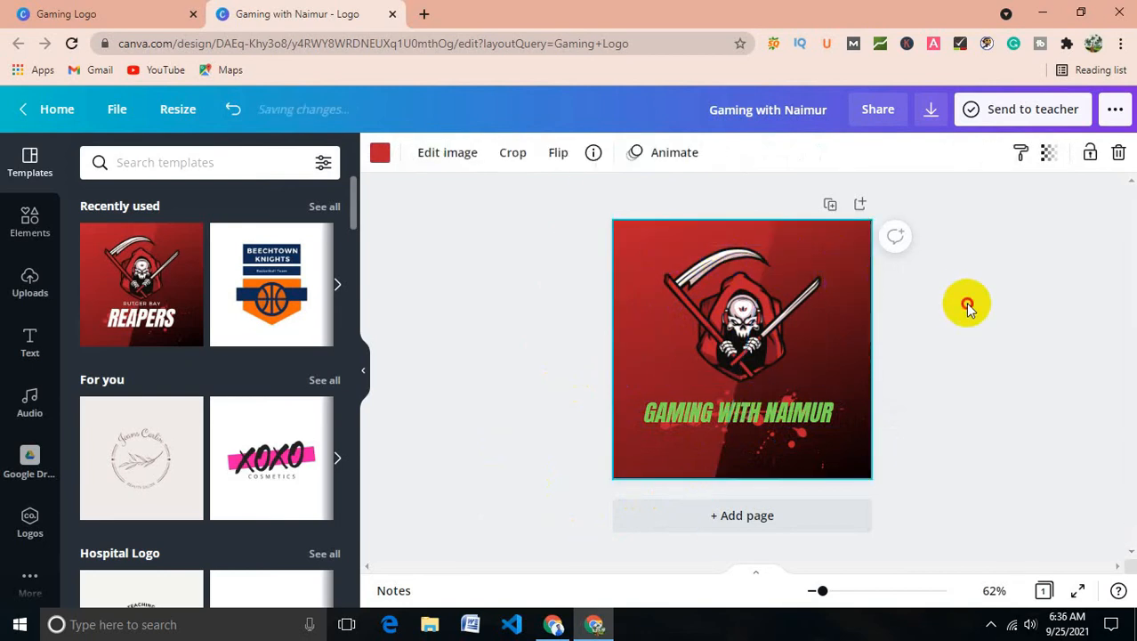
{"action": "left_click", "coordinate": [967, 305]}
Step: Open the download settings and review the file types available for exporting the logo
{"action": "left_click", "coordinate": [1115, 110]}
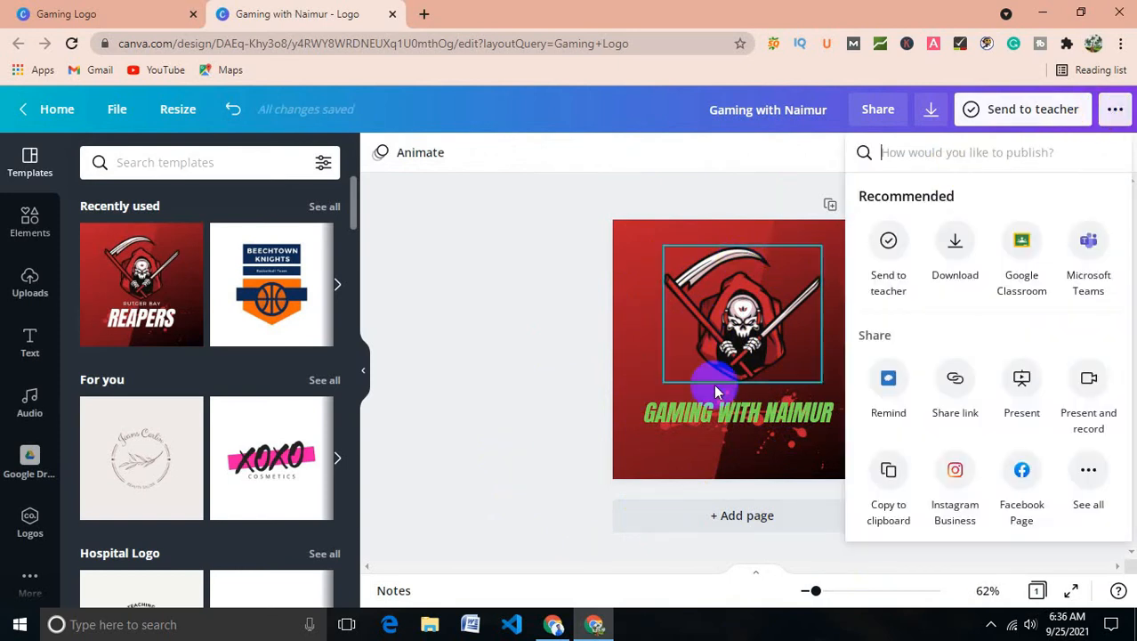
{"action": "left_click", "coordinate": [955, 246]}
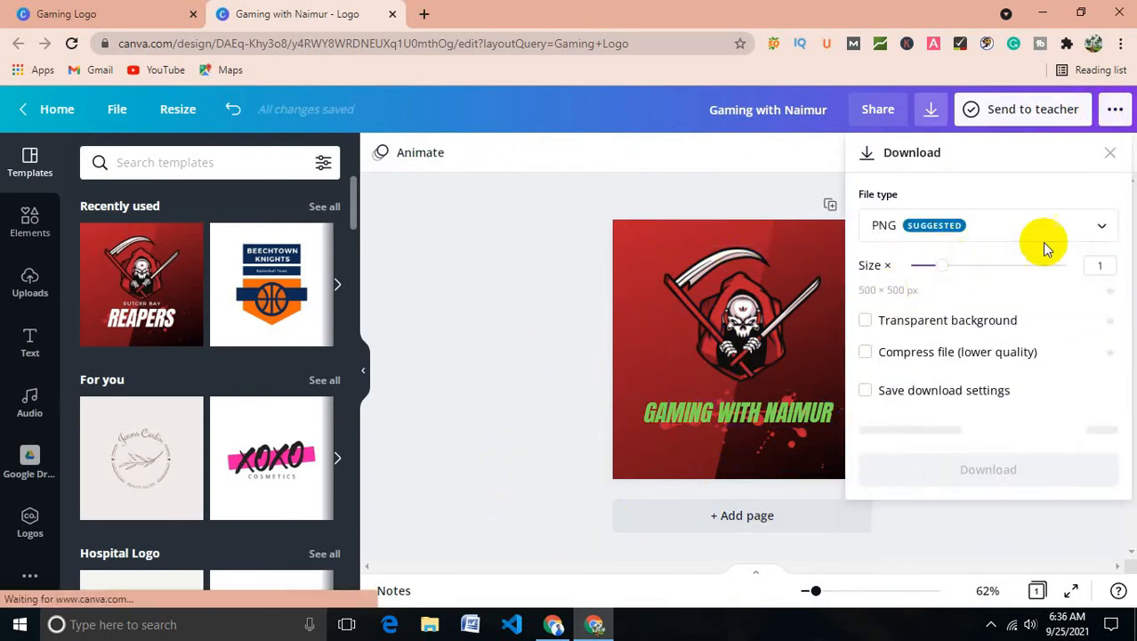
{"action": "left_click", "coordinate": [1098, 230]}
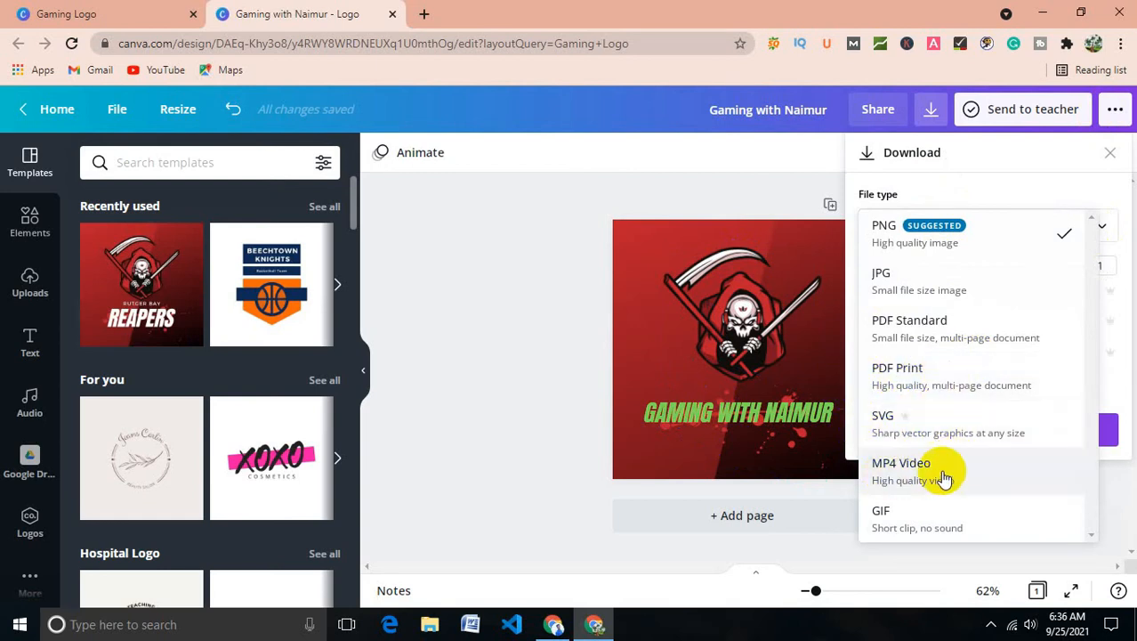
{"action": "left_click", "coordinate": [515, 436]}
{"action": "left_click", "coordinate": [422, 335]}
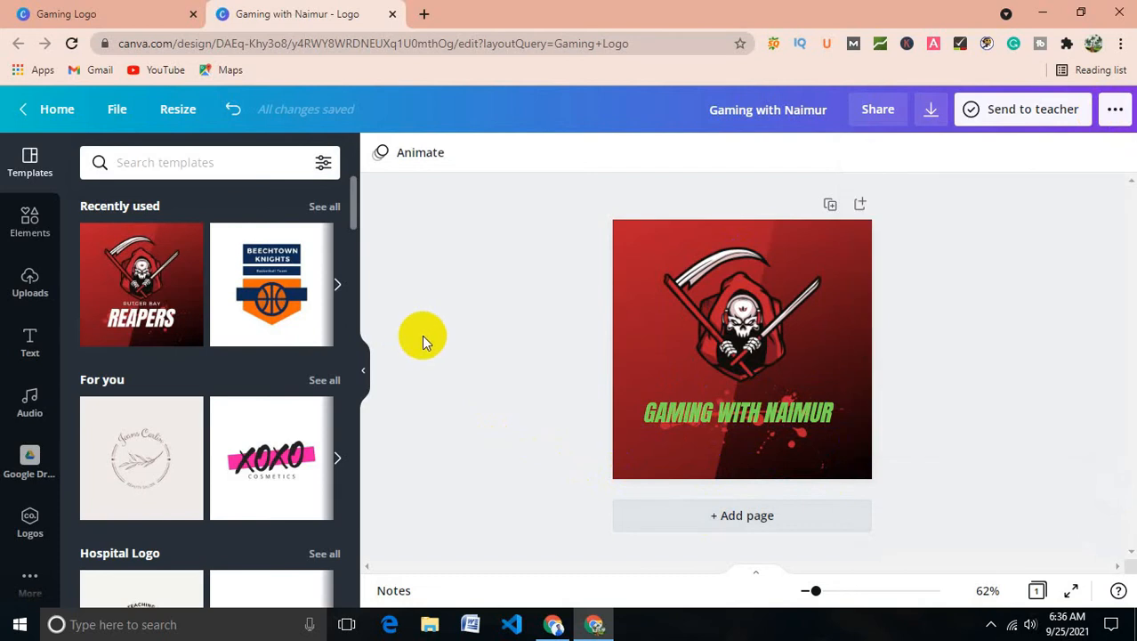
Step: Download the logo as a PNG at size 1 and dismiss the saved-design dialog
{"action": "left_click", "coordinate": [1116, 109]}
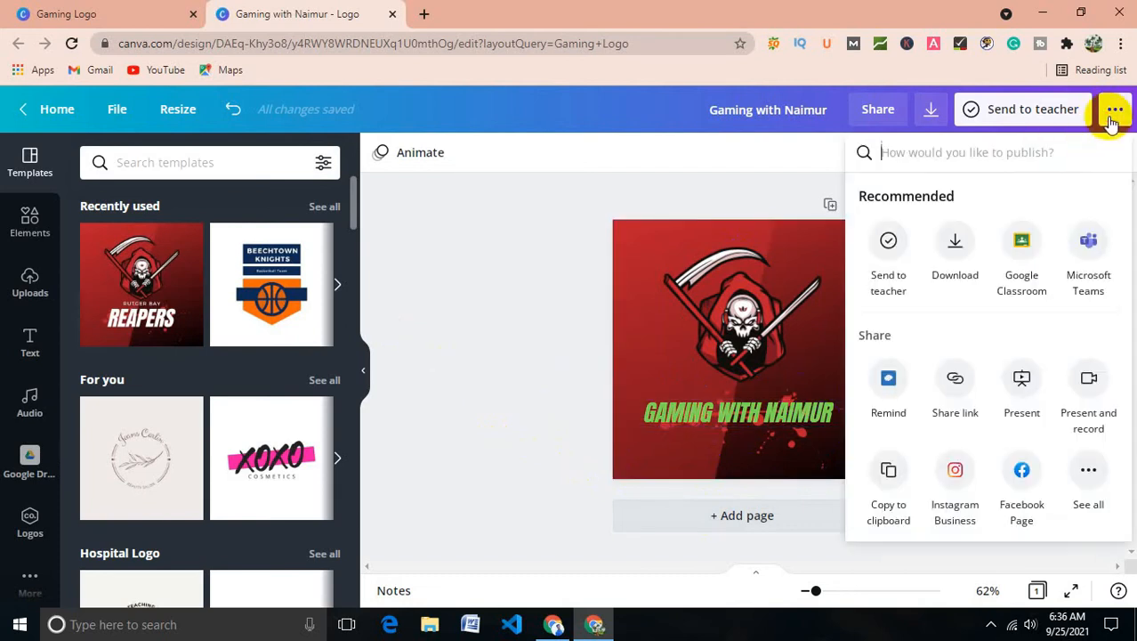
{"action": "left_click", "coordinate": [958, 249]}
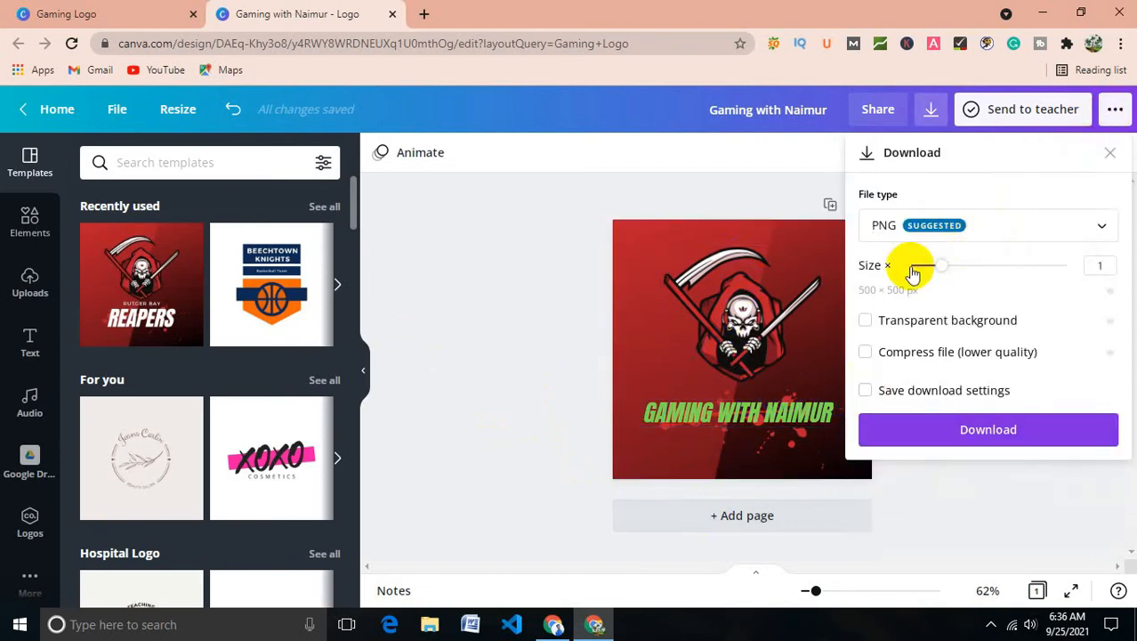
{"action": "left_click", "coordinate": [1051, 422]}
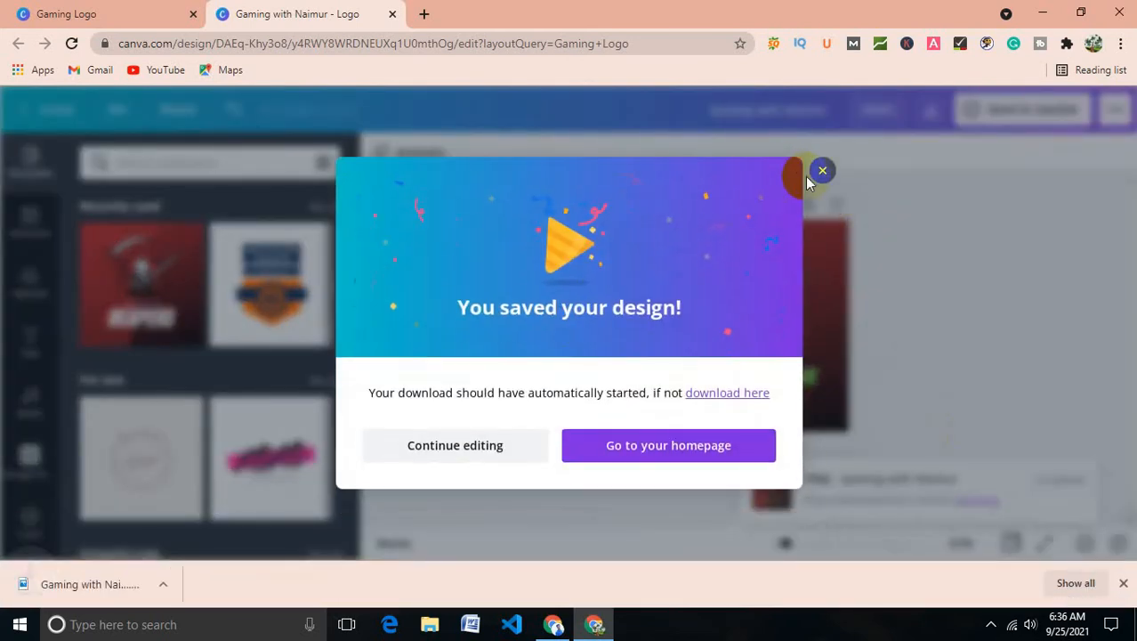
{"action": "left_click", "coordinate": [822, 172]}
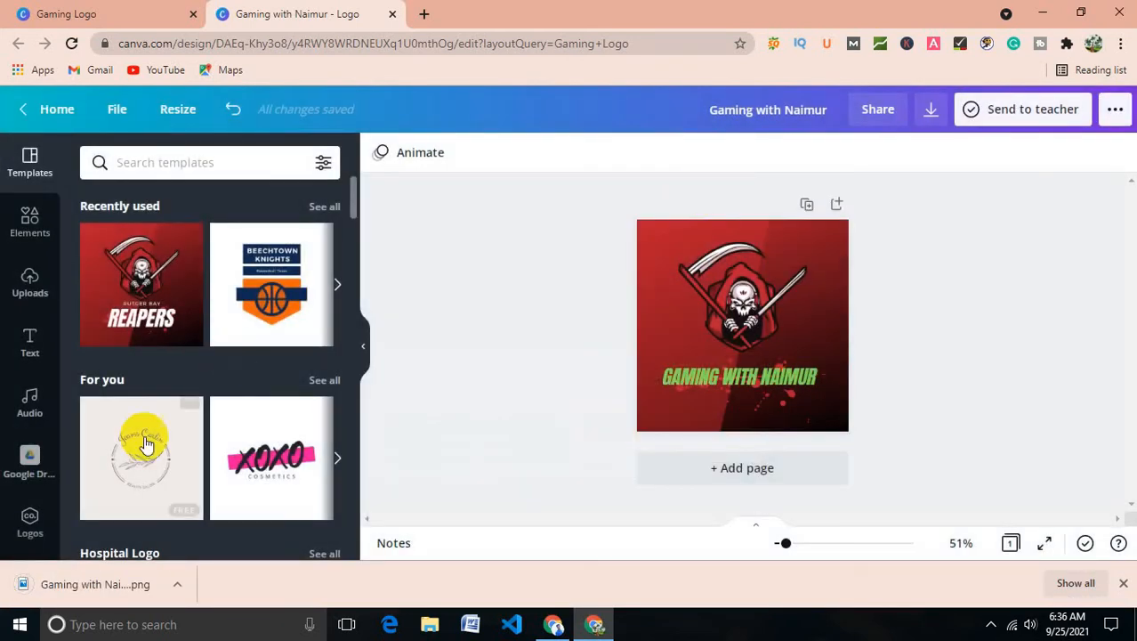
Step: Open the downloaded PNG in Photos to examine the finished logo, and return to the Canva design
{"action": "left_click", "coordinate": [177, 584]}
{"action": "left_click", "coordinate": [205, 480]}
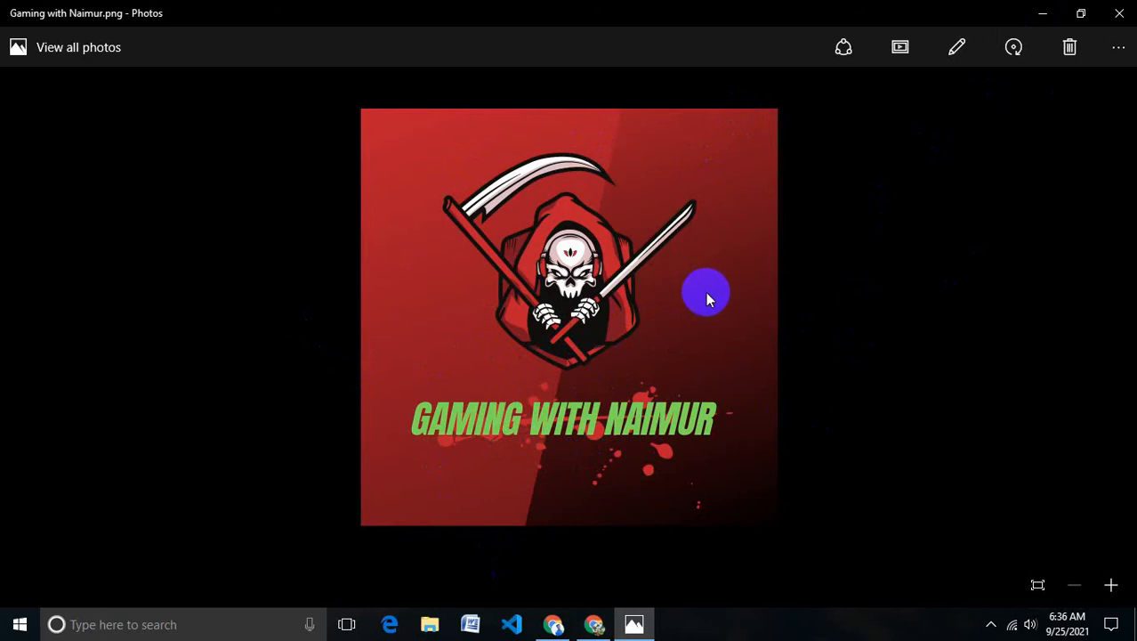
{"action": "left_click", "coordinate": [1112, 22]}
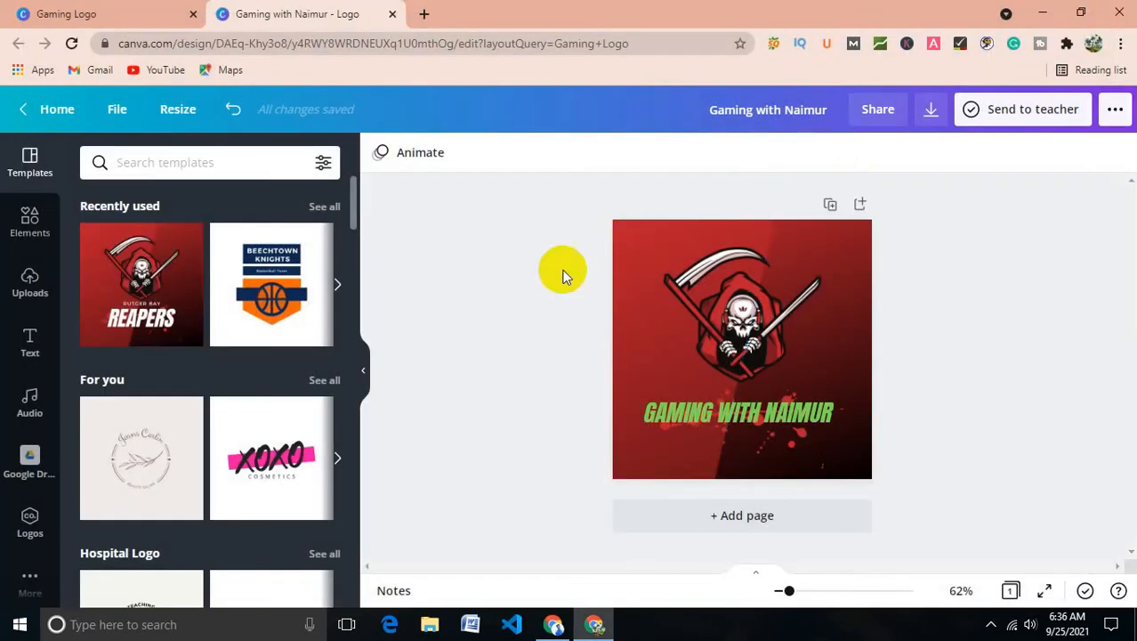
Step: Delete the reaper graphic, the heading, the paint splatter and the dark diagonal overlay from the page
{"action": "left_click", "coordinate": [686, 242]}
{"action": "left_click", "coordinate": [777, 241]}
{"action": "left_click", "coordinate": [776, 317]}
{"action": "key", "text": "Delete"}
{"action": "left_click", "coordinate": [777, 412]}
{"action": "key", "text": "Delete"}
{"action": "left_click", "coordinate": [780, 419]}
{"action": "key", "text": "Delete"}
{"action": "left_click", "coordinate": [774, 358]}
{"action": "key", "text": "Delete"}
Step: Delete the remaining plain red background to leave a blank white page
{"action": "left_click", "coordinate": [637, 339]}
{"action": "left_click", "coordinate": [826, 367]}
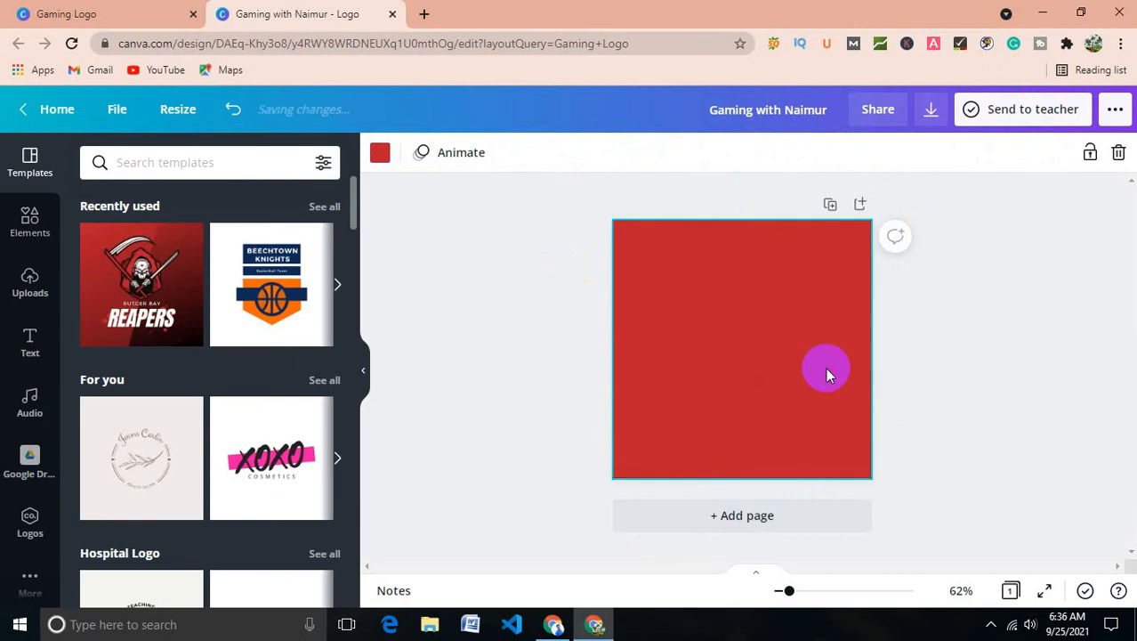
{"action": "key", "text": "Delete"}
{"action": "left_click", "coordinate": [757, 372]}
{"action": "key", "text": "Delete"}
{"action": "left_click", "coordinate": [813, 370]}
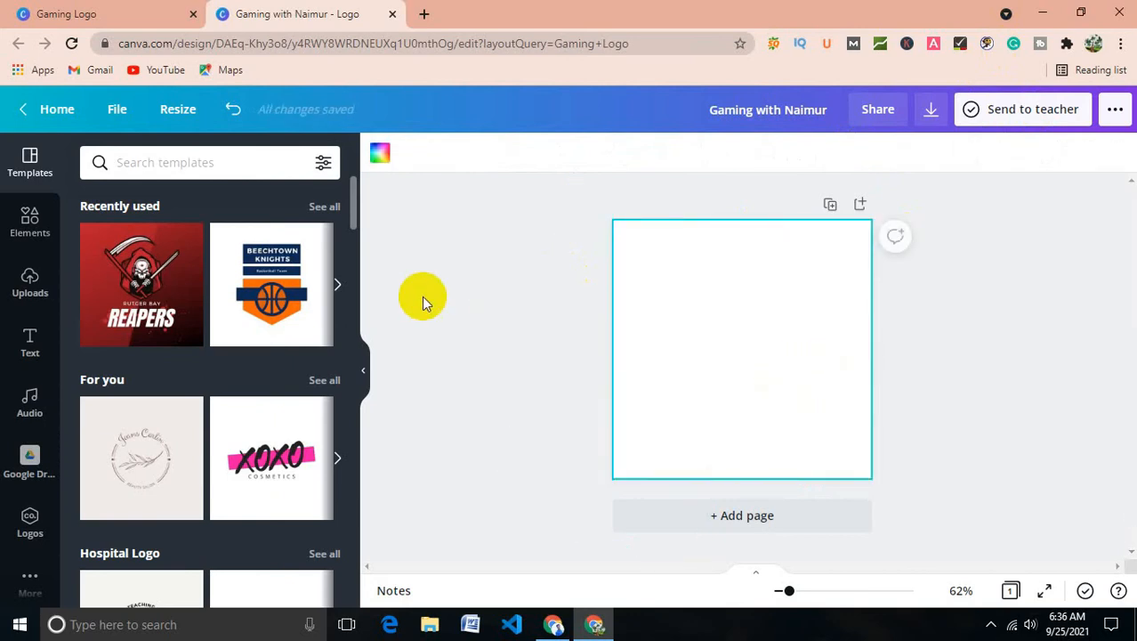
Step: Try coral as the page background and settle on light orange from the default colors
{"action": "left_click", "coordinate": [378, 156]}
{"action": "scroll", "coordinate": [241, 470], "scroll_direction": "down", "scroll_amount": 2}
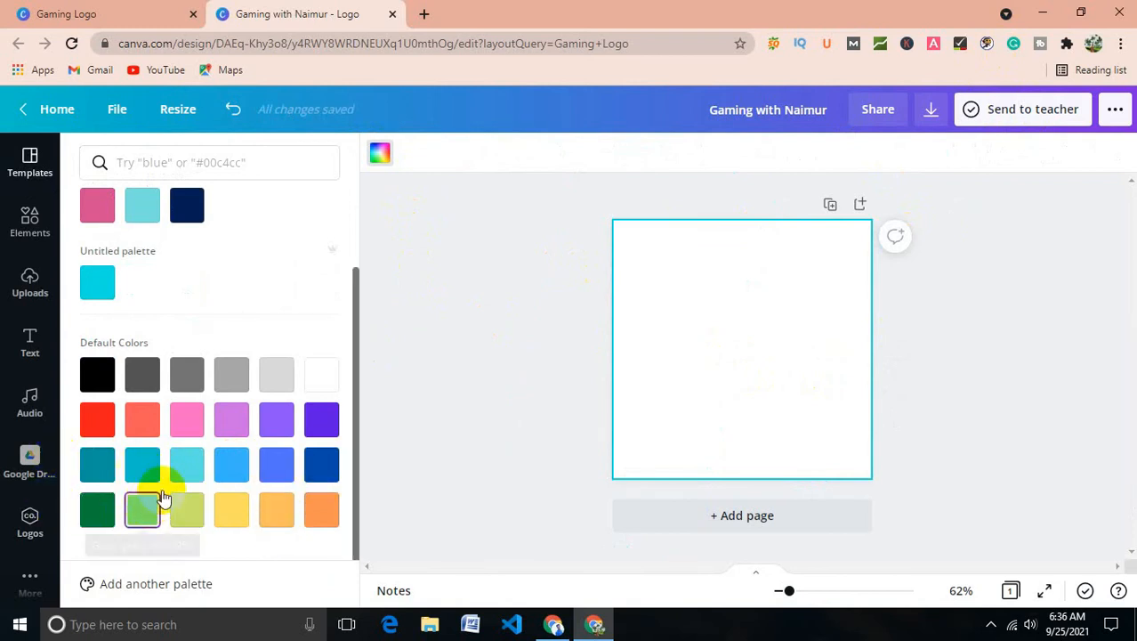
{"action": "left_click", "coordinate": [141, 419]}
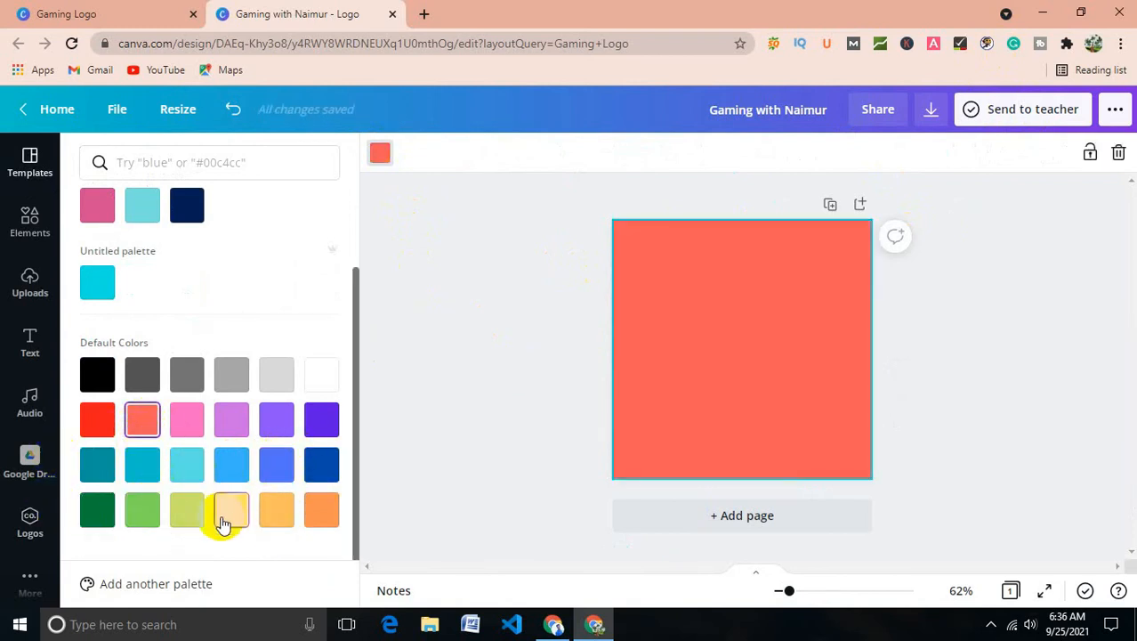
{"action": "left_click", "coordinate": [281, 519]}
{"action": "left_click", "coordinate": [441, 382]}
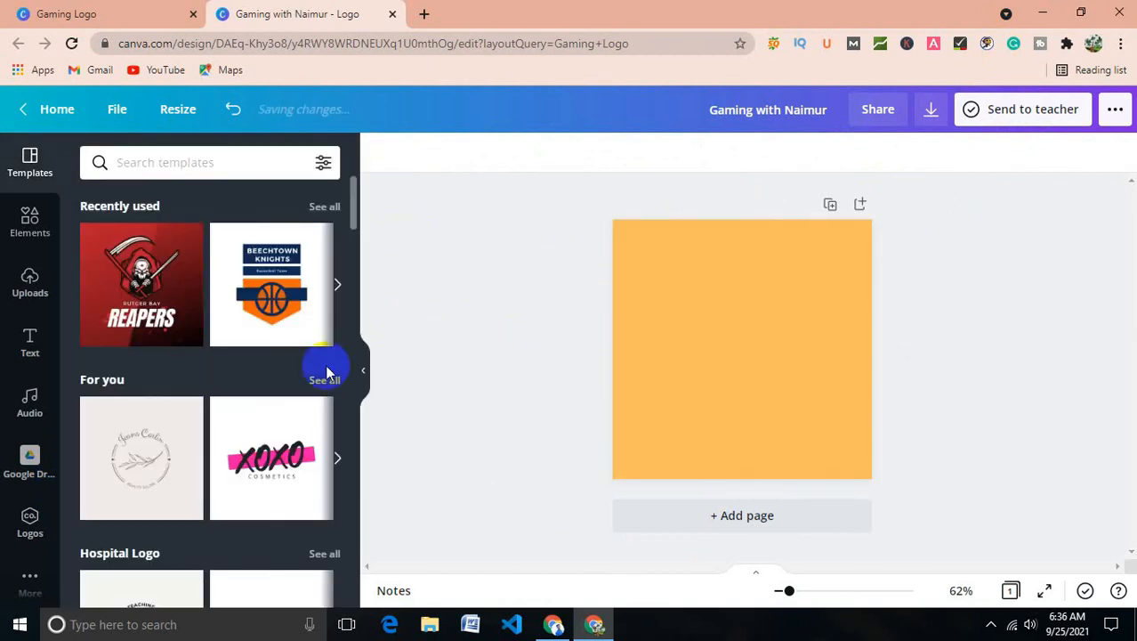
Step: Add a heading to the page and enter "gaming with" followed by the channel owner's name
{"action": "left_click", "coordinate": [36, 334]}
{"action": "double_click", "coordinate": [203, 253]}
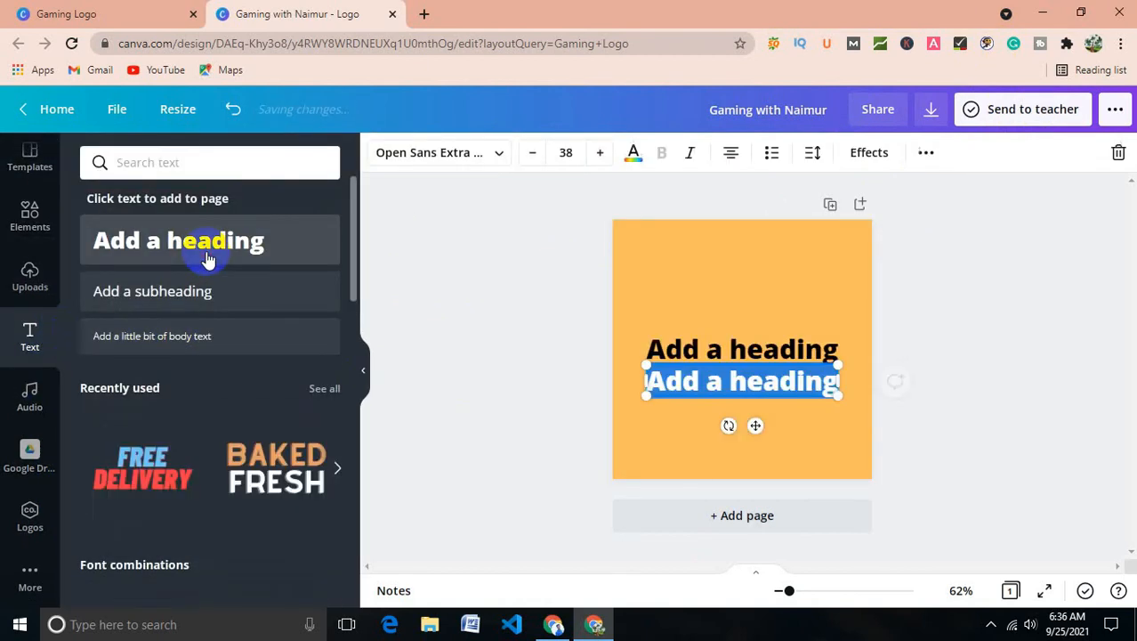
{"action": "key", "text": "BackSpace"}
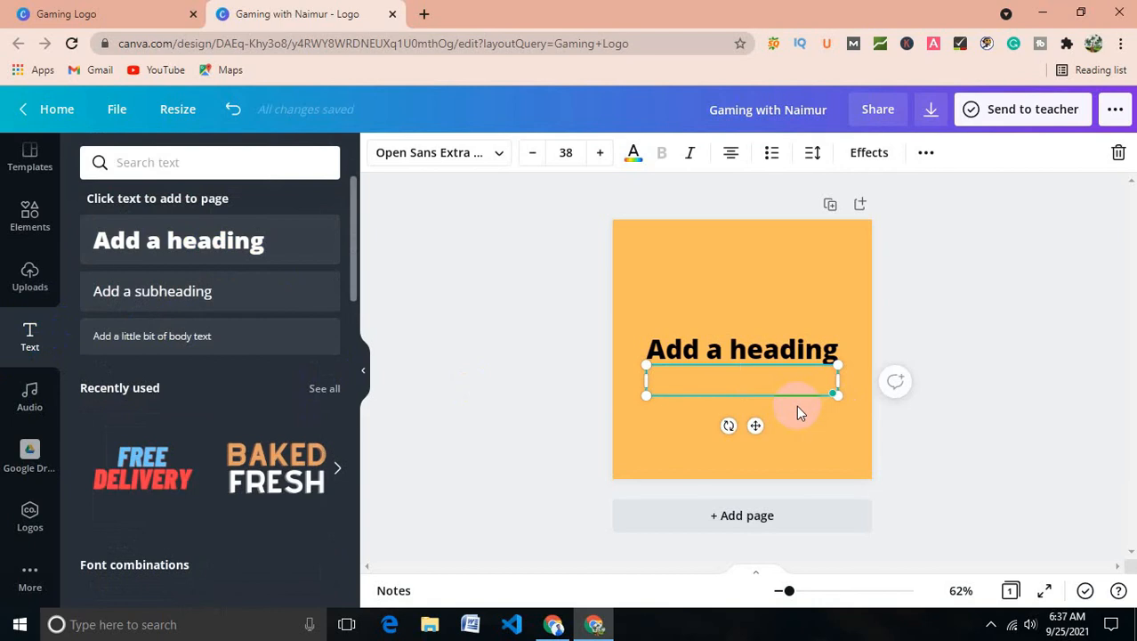
{"action": "type", "text": "ga"}
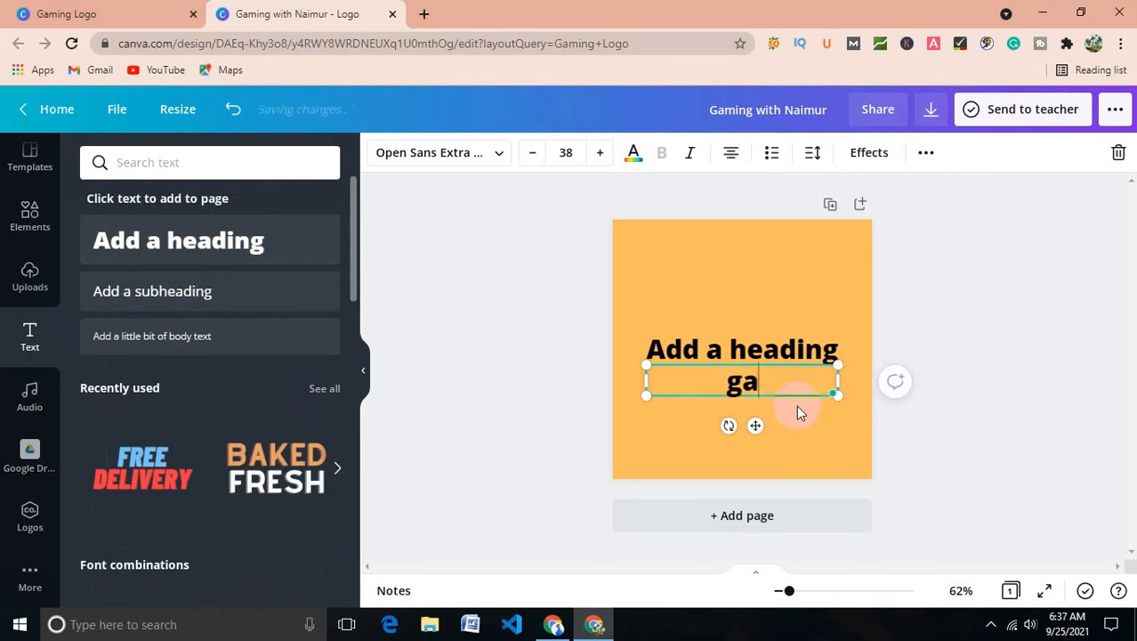
{"action": "type", "text": "ming"}
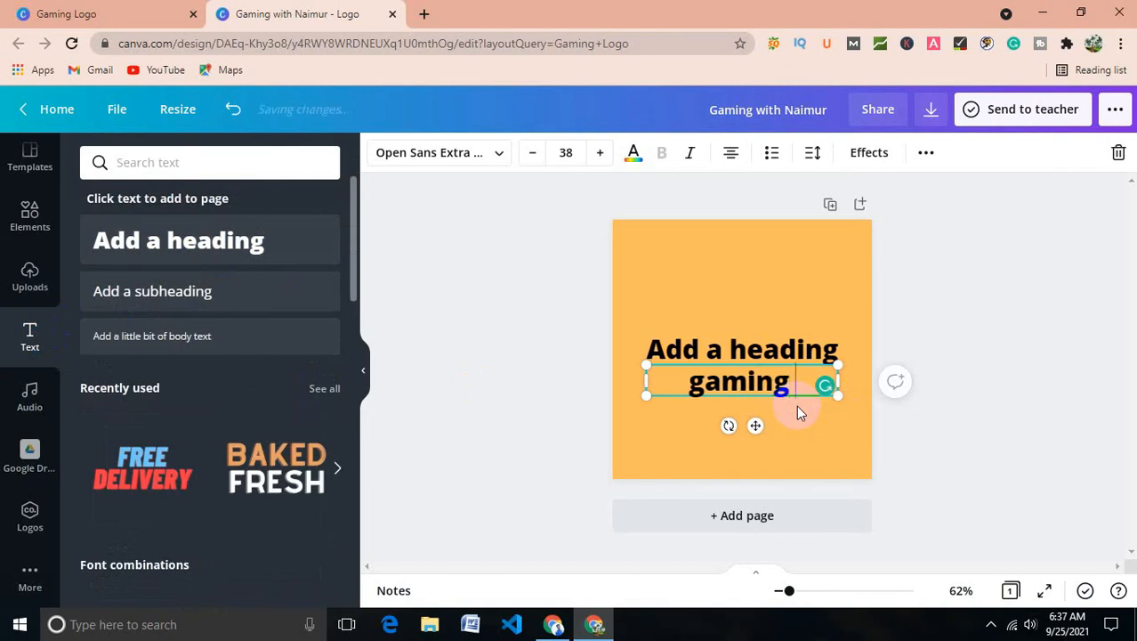
{"action": "type", "text": " with"}
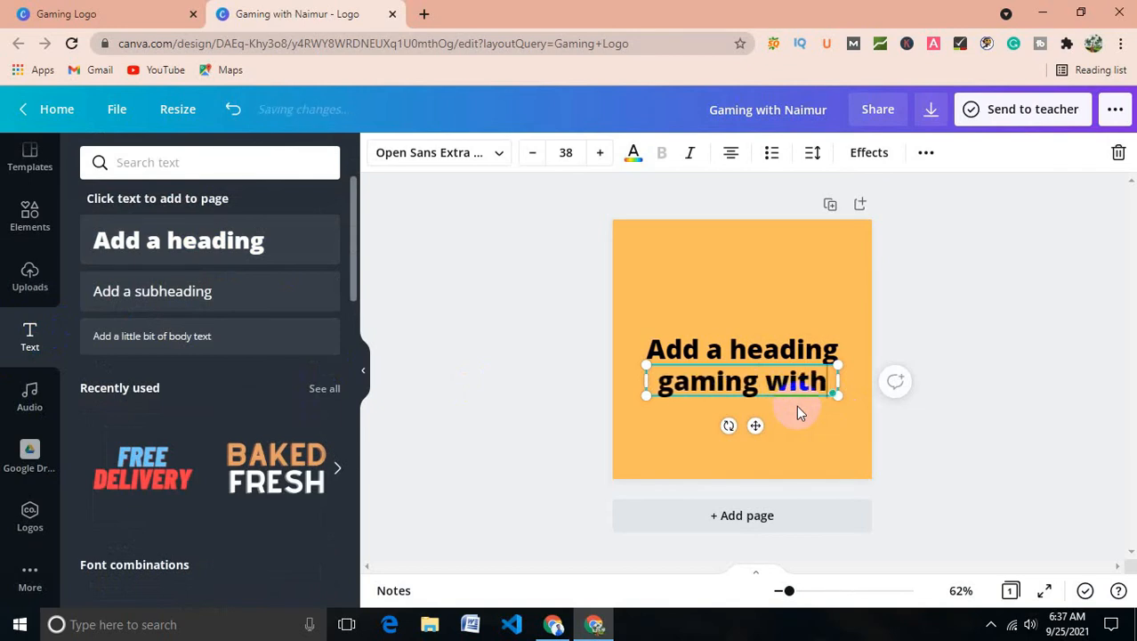
{"action": "type", "text": " Naimur"}
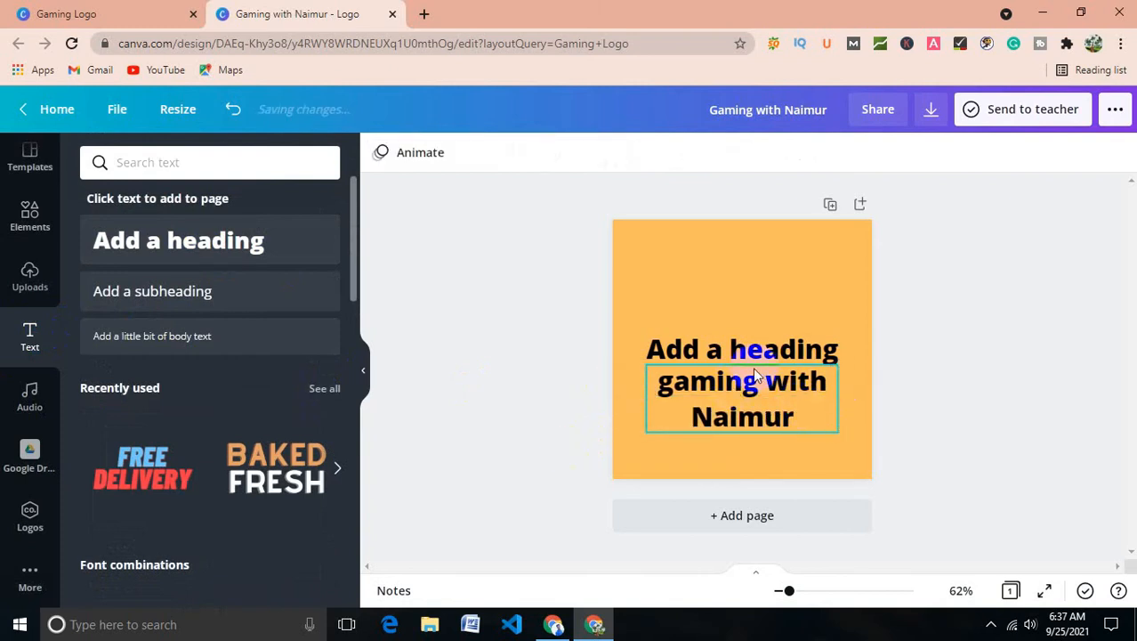
Step: Capitalize the heading's first word as "Gaming" and delete the spare placeholder heading above it
{"action": "left_click_drag", "start_coordinate": [718, 381], "coordinate": [676, 385]}
{"action": "key", "text": "BackSpace"}
{"action": "type", "text": "G"}
{"action": "left_click", "coordinate": [485, 455]}
{"action": "left_click", "coordinate": [804, 349]}
{"action": "key", "text": "Delete"}
Step: Resize the heading slightly and move it up a little, keeping it horizontally centred on the page
{"action": "left_click", "coordinate": [777, 396]}
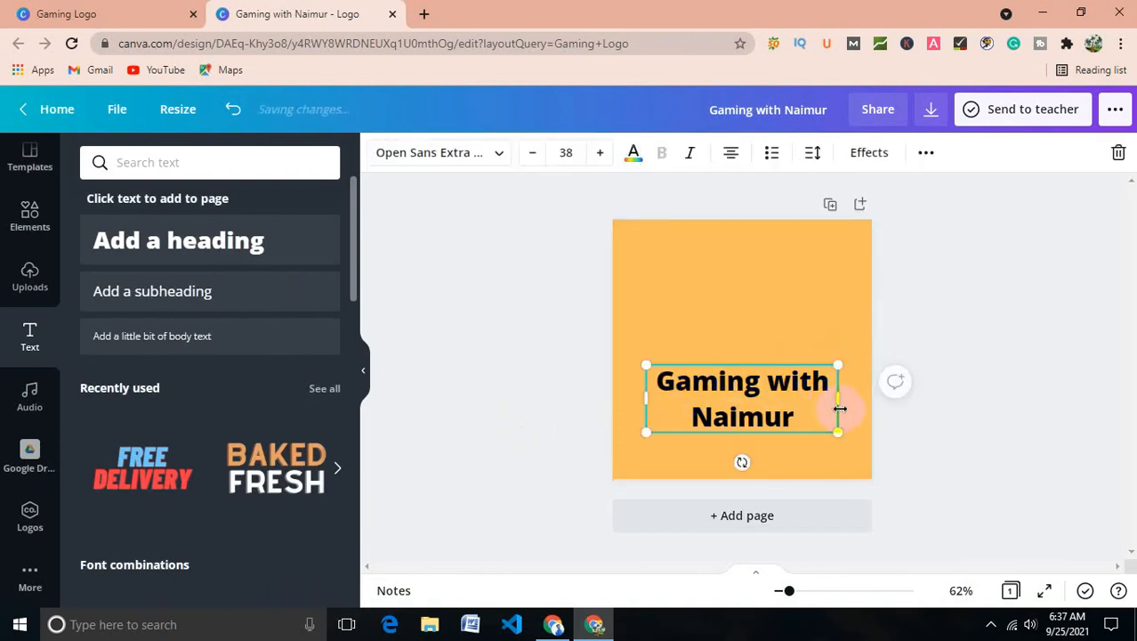
{"action": "left_click_drag", "start_coordinate": [840, 434], "coordinate": [878, 402]}
{"action": "left_click_drag", "start_coordinate": [792, 400], "coordinate": [731, 399]}
{"action": "left_click", "coordinate": [584, 401]}
{"action": "left_click", "coordinate": [564, 430]}
Step: Search the elements for "gmaing" and add the gamer face with glasses and a headset to the page
{"action": "left_click", "coordinate": [29, 215]}
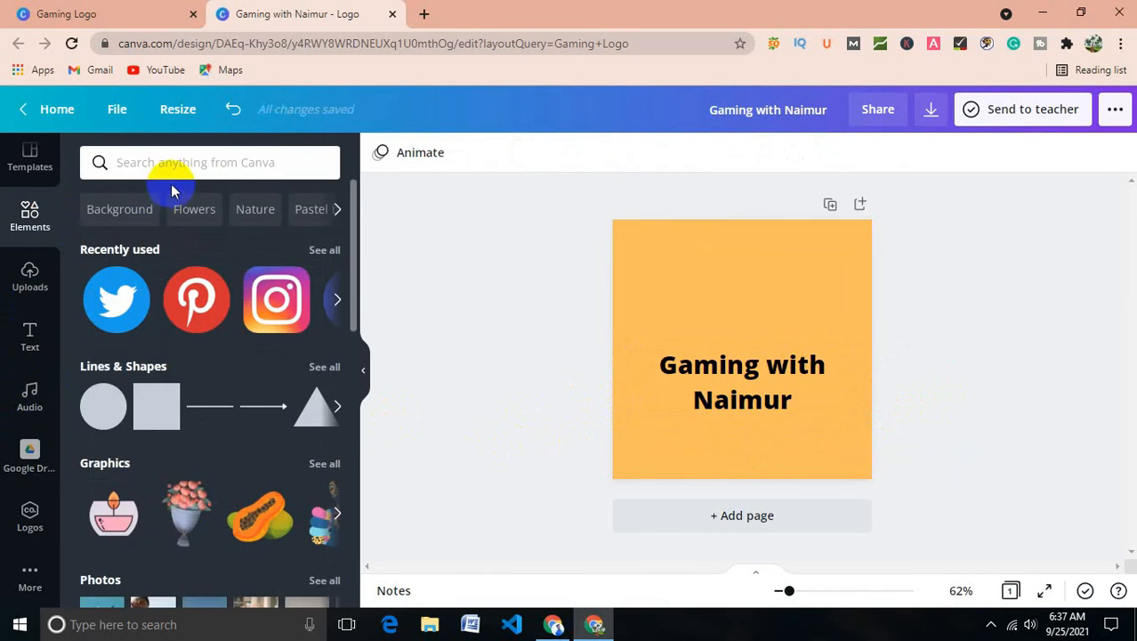
{"action": "left_click", "coordinate": [173, 160]}
{"action": "type", "text": "gmaing"}
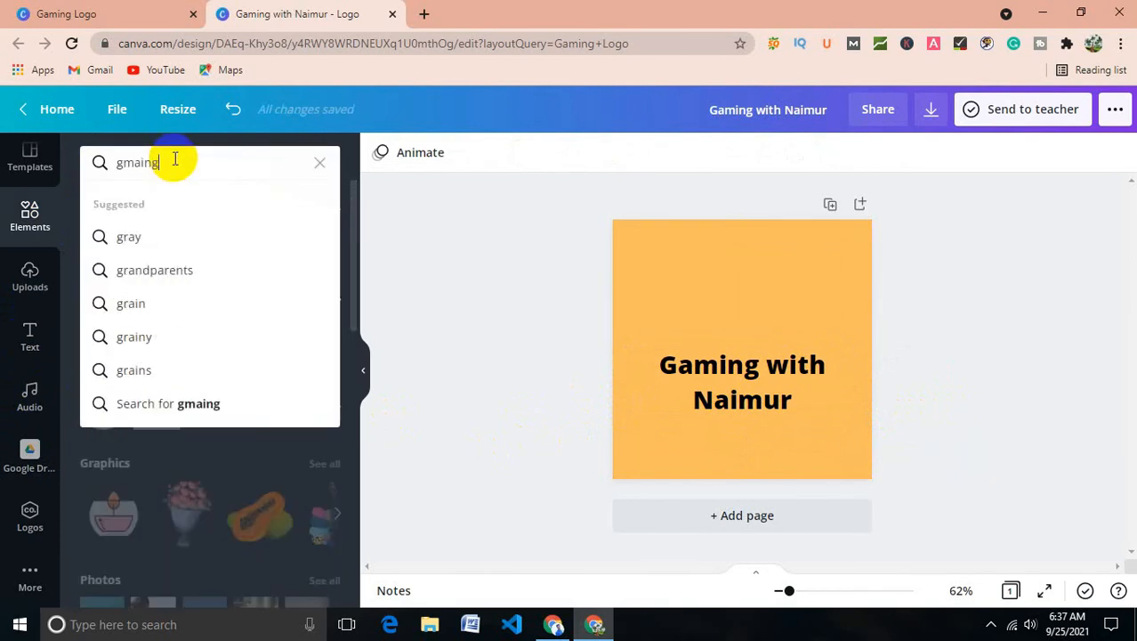
{"action": "key", "text": "Return"}
{"action": "scroll", "coordinate": [222, 426], "scroll_direction": "down", "scroll_amount": 3}
{"action": "scroll", "coordinate": [222, 431], "scroll_direction": "up", "scroll_amount": 2}
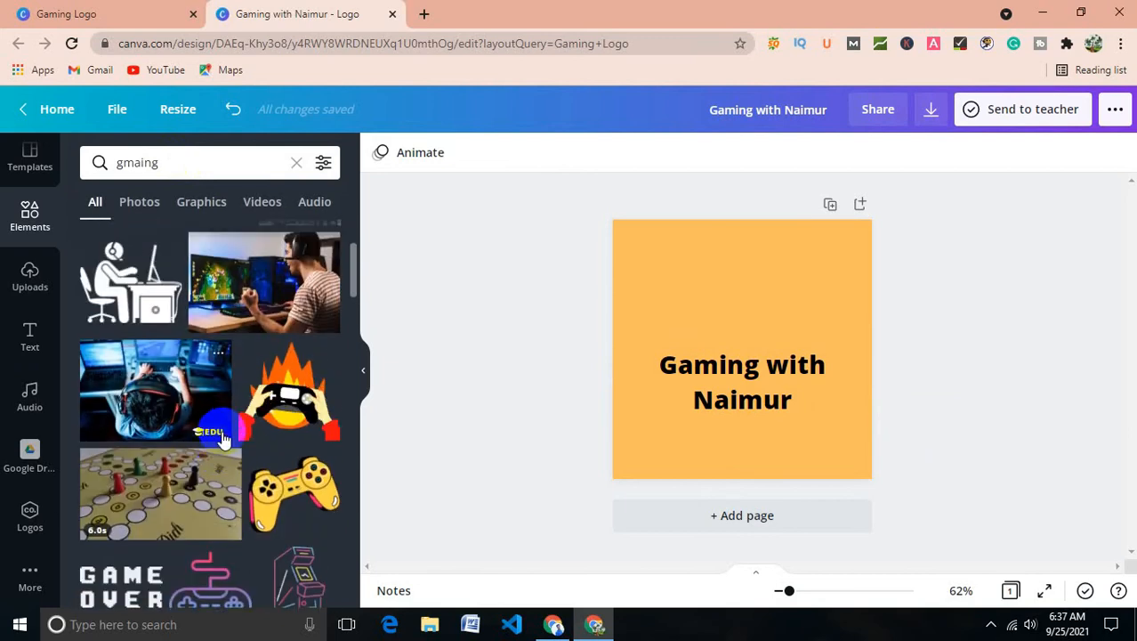
{"action": "scroll", "coordinate": [227, 442], "scroll_direction": "down", "scroll_amount": 5}
{"action": "scroll", "coordinate": [225, 432], "scroll_direction": "down", "scroll_amount": 4}
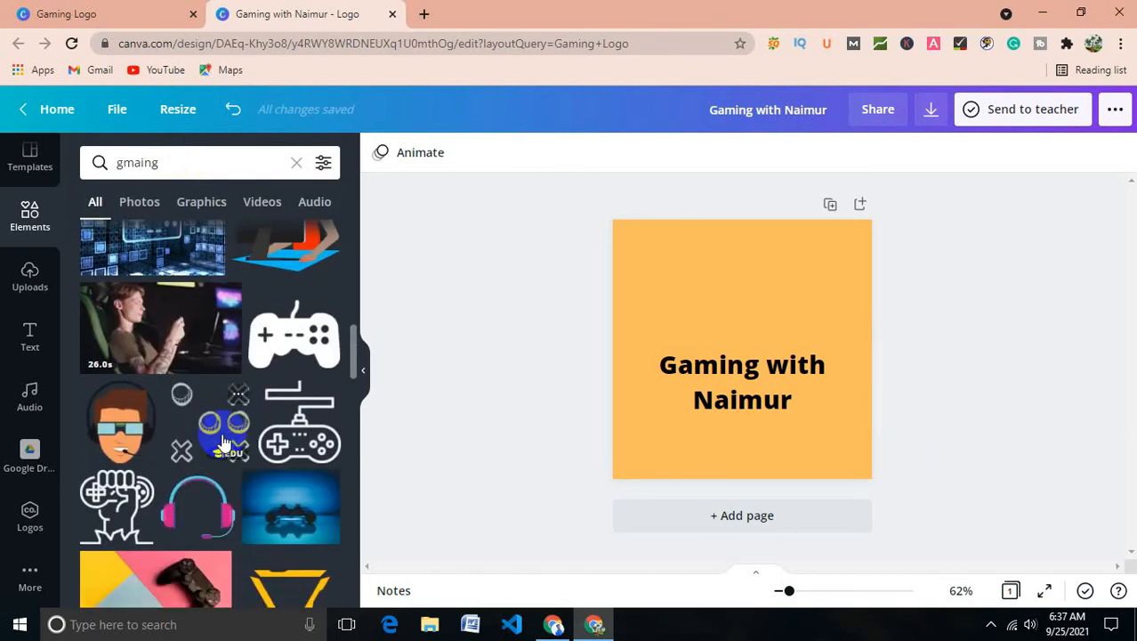
{"action": "scroll", "coordinate": [224, 438], "scroll_direction": "up", "scroll_amount": 1}
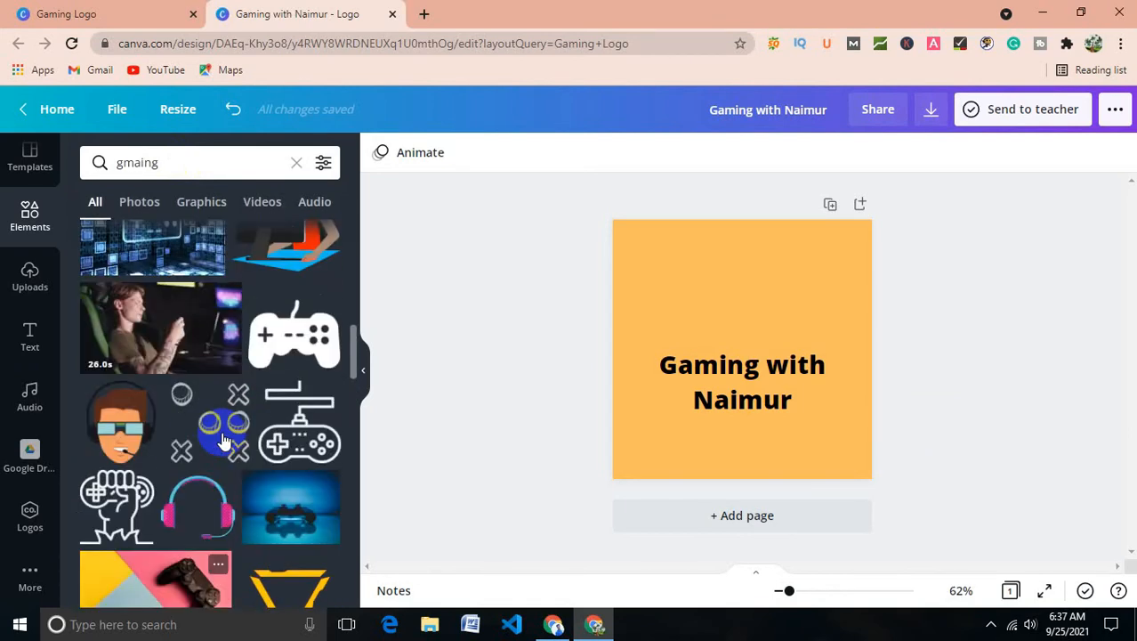
{"action": "scroll", "coordinate": [225, 439], "scroll_direction": "down", "scroll_amount": 1}
{"action": "scroll", "coordinate": [225, 439], "scroll_direction": "down", "scroll_amount": 2}
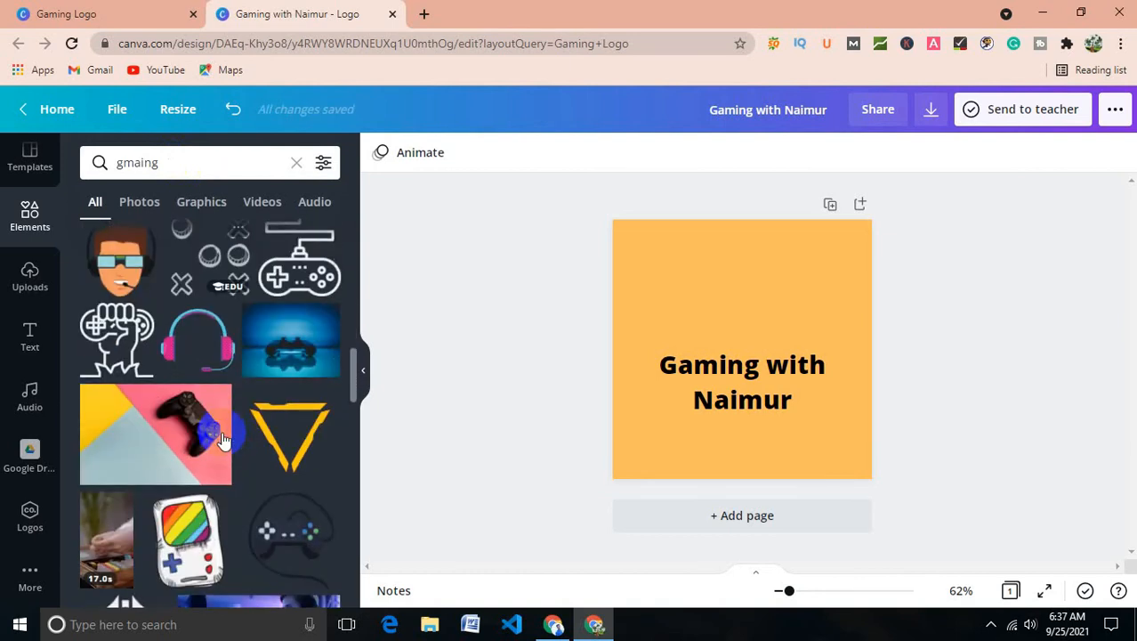
{"action": "scroll", "coordinate": [222, 439], "scroll_direction": "up", "scroll_amount": 1}
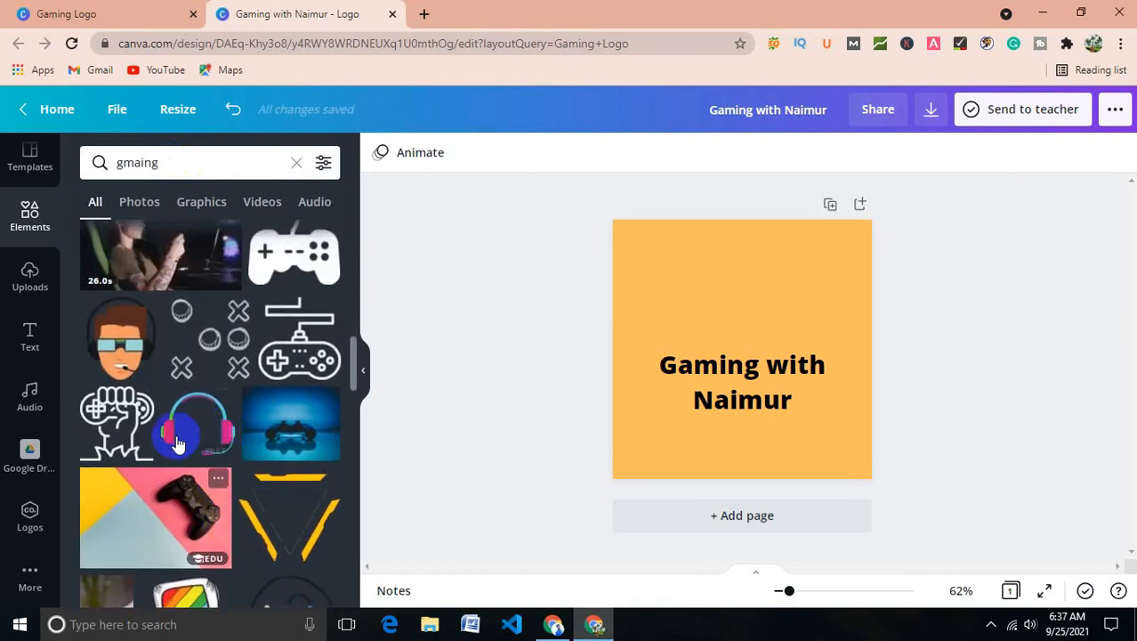
{"action": "left_click", "coordinate": [120, 338]}
Step: Place the gamer face in the upper part of the page and shift the heading slightly down beneath it
{"action": "left_click_drag", "start_coordinate": [753, 319], "coordinate": [754, 266]}
{"action": "left_click_drag", "start_coordinate": [777, 405], "coordinate": [775, 421]}
{"action": "left_click_drag", "start_coordinate": [781, 314], "coordinate": [762, 307]}
Step: Try orange, yellow, blue and purple as the page background and settle on light gray from the default colors
{"action": "left_click", "coordinate": [837, 312]}
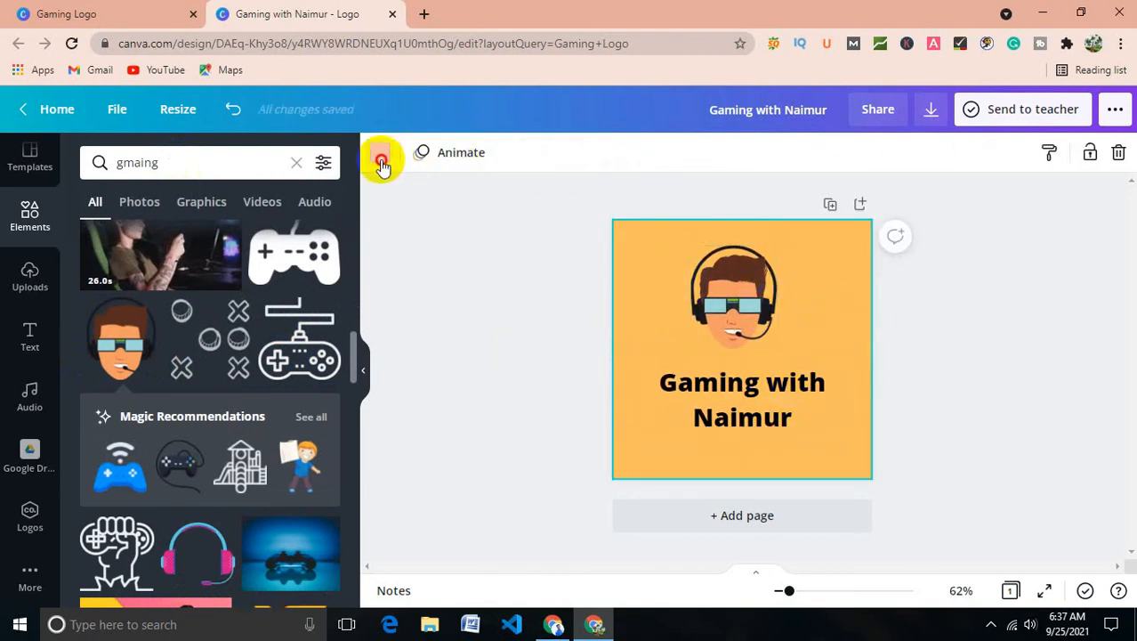
{"action": "left_click", "coordinate": [381, 158]}
{"action": "scroll", "coordinate": [182, 437], "scroll_direction": "down", "scroll_amount": 2}
{"action": "left_click", "coordinate": [320, 509]}
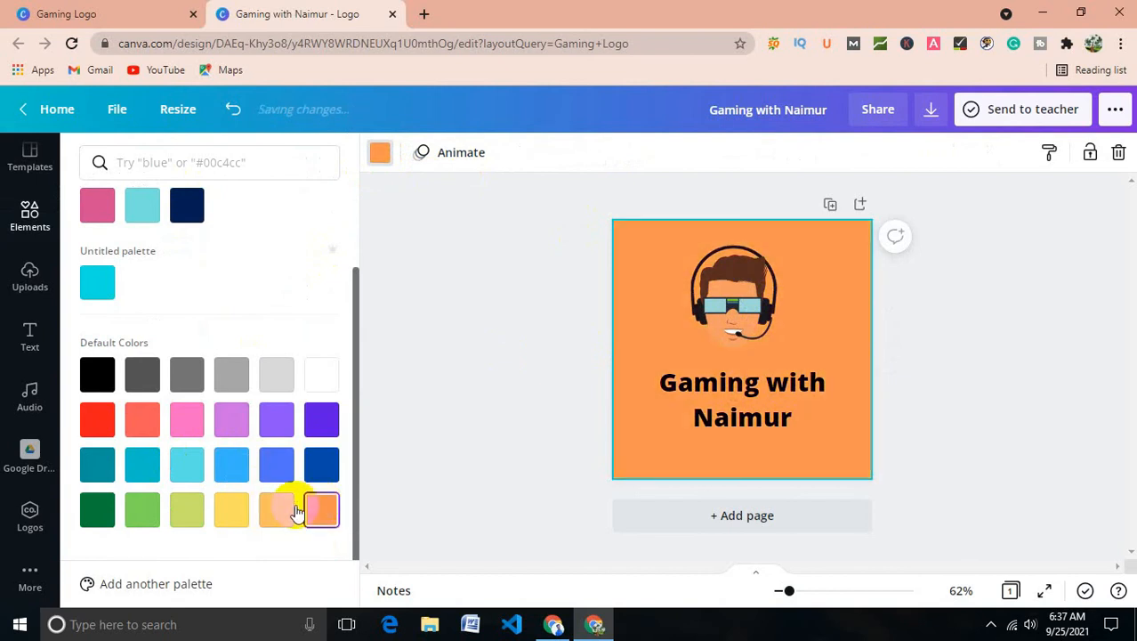
{"action": "left_click", "coordinate": [276, 508]}
{"action": "left_click", "coordinate": [233, 508]}
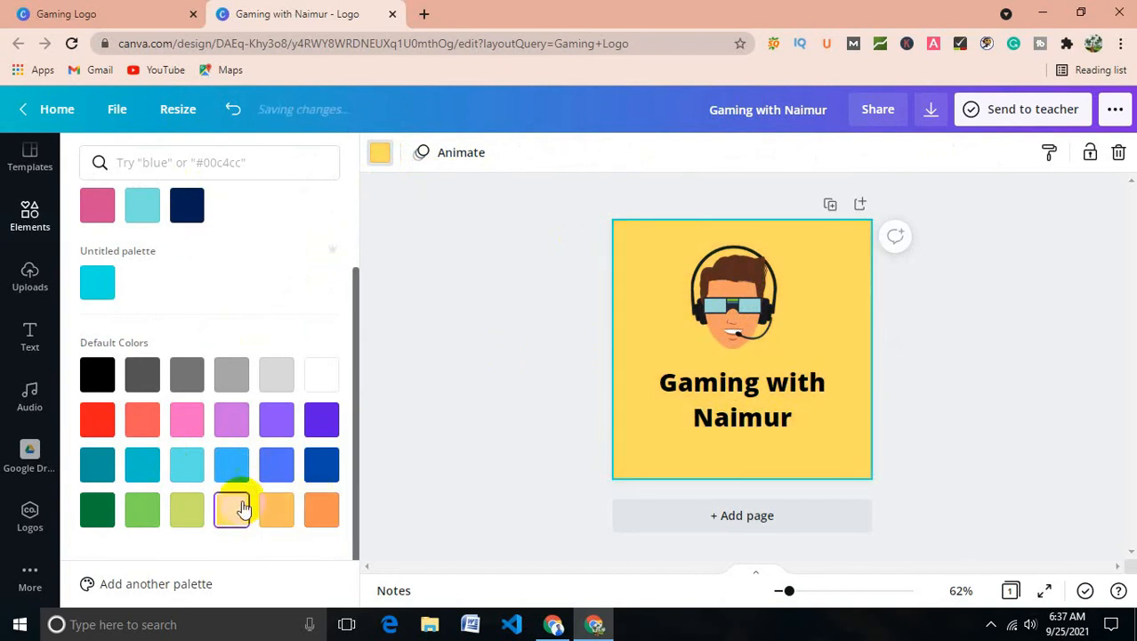
{"action": "left_click", "coordinate": [238, 470]}
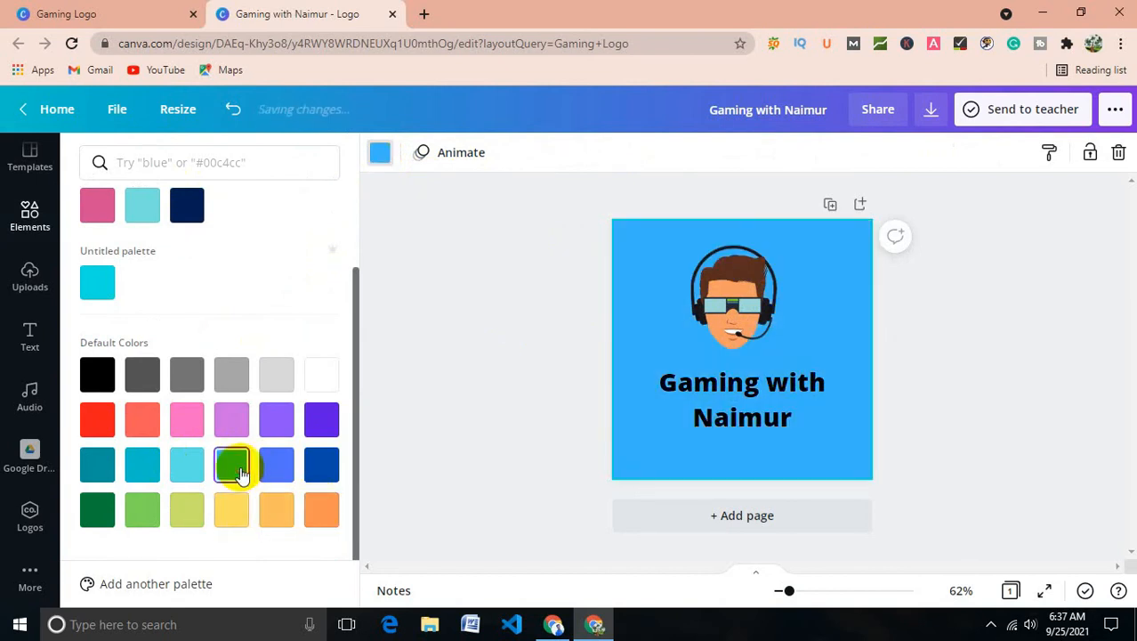
{"action": "left_click", "coordinate": [276, 422]}
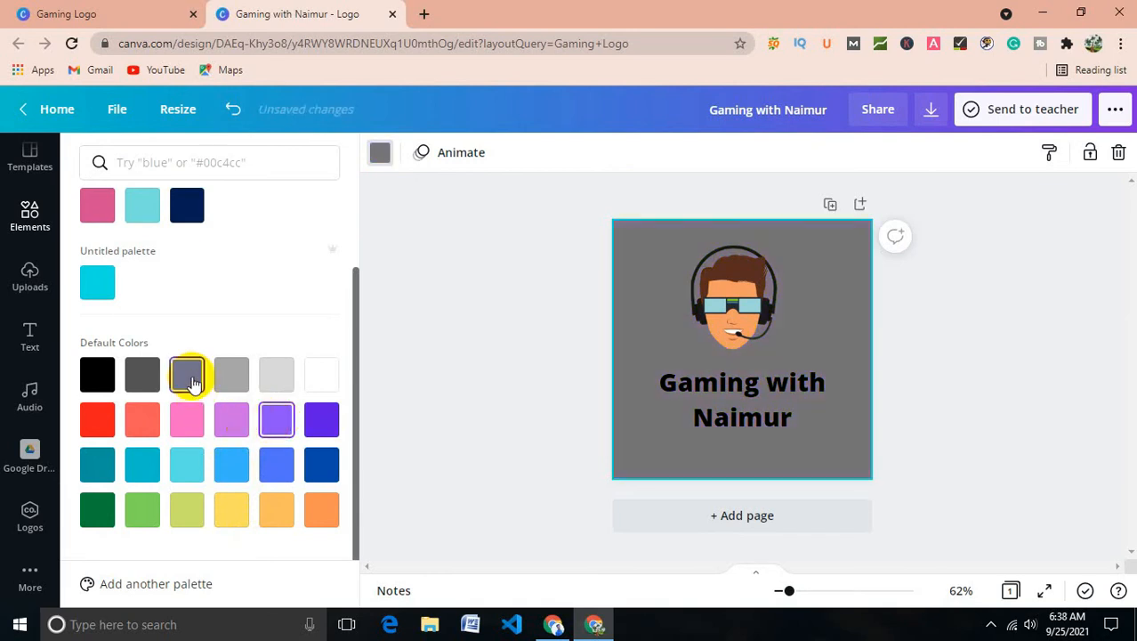
{"action": "left_click", "coordinate": [231, 374]}
{"action": "left_click", "coordinate": [498, 322]}
Step: Nudge the gamer face slightly and shift the heading a little left to centre it under the face
{"action": "left_click_drag", "start_coordinate": [737, 305], "coordinate": [740, 300]}
{"action": "left_click", "coordinate": [754, 420]}
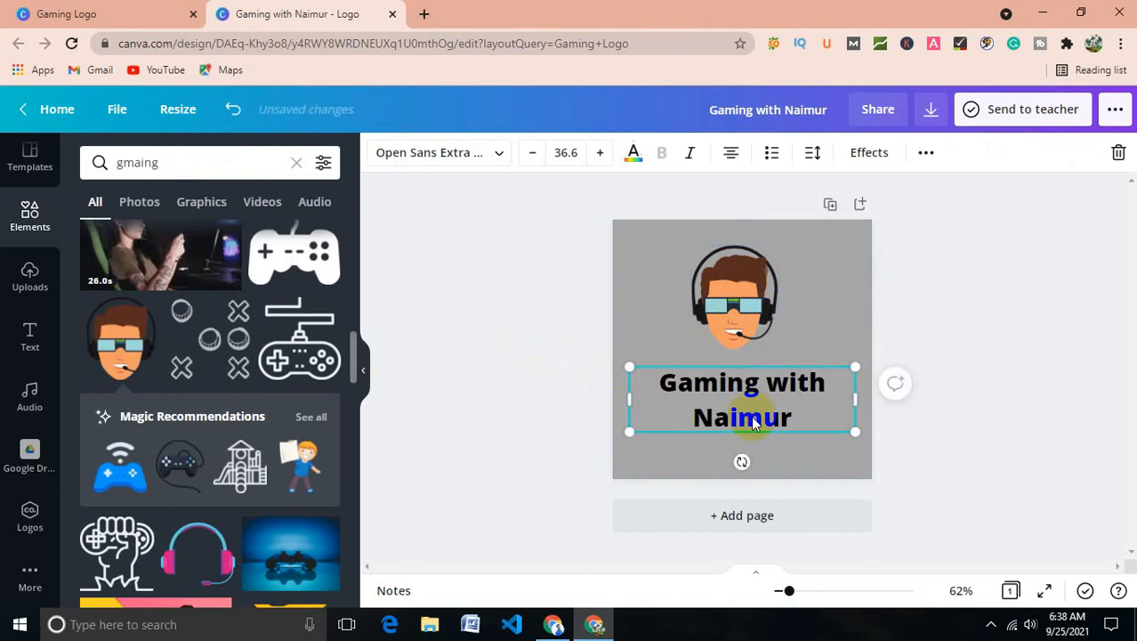
{"action": "left_click_drag", "start_coordinate": [761, 392], "coordinate": [747, 391]}
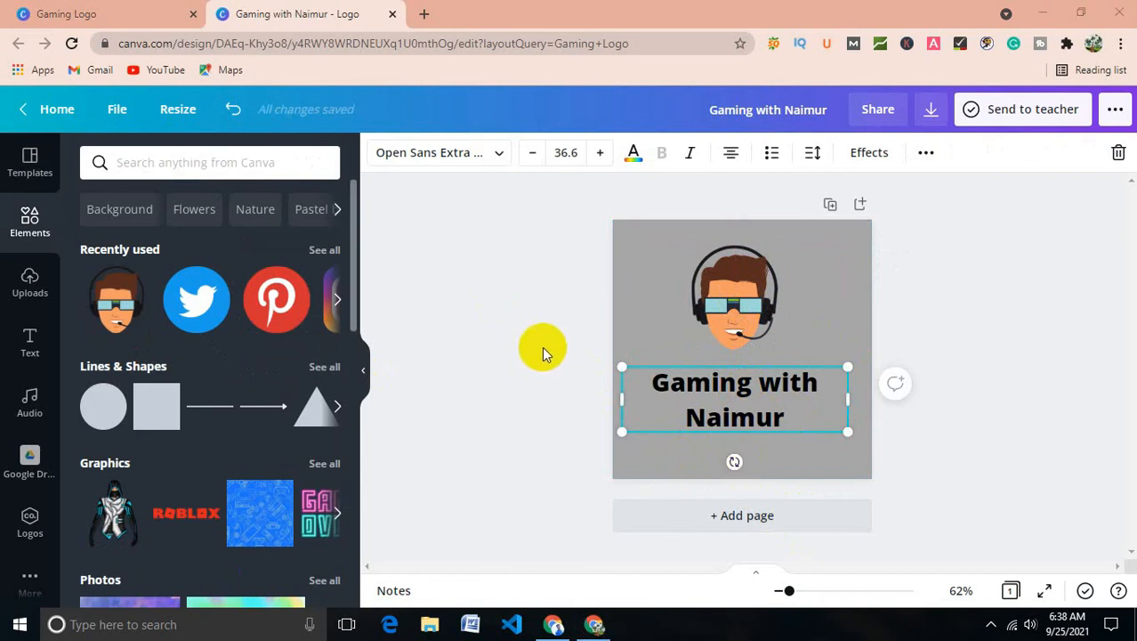
{"action": "double_click", "coordinate": [724, 403]}
{"action": "left_click", "coordinate": [750, 419]}
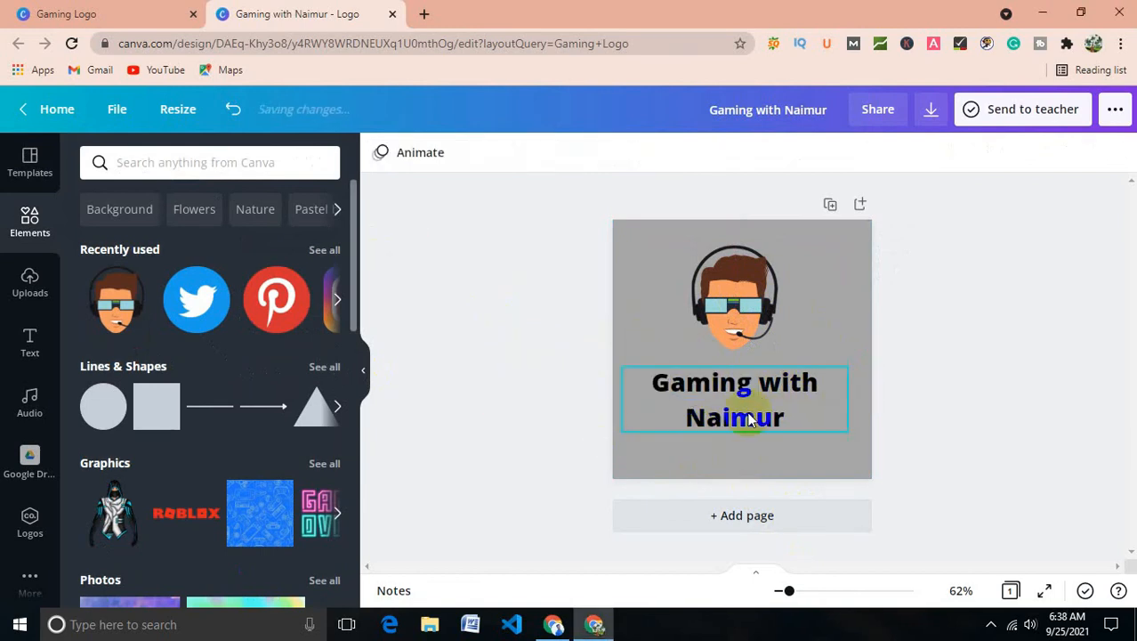
Step: Browse the ready-made font combinations for a text style that suits the gaming logo
{"action": "left_click", "coordinate": [31, 338]}
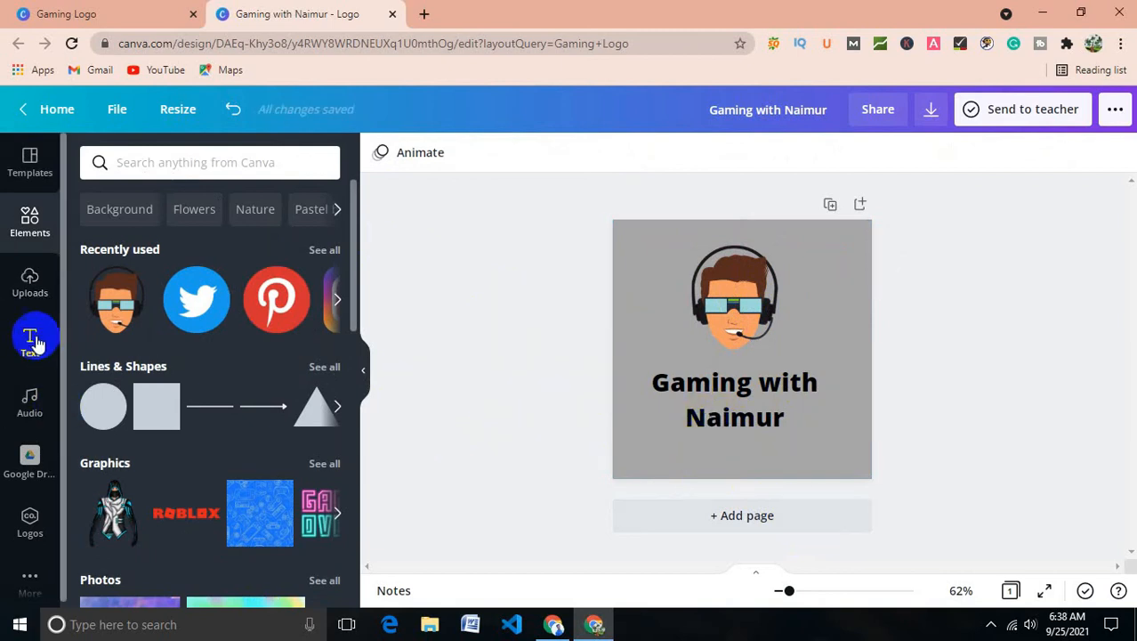
{"action": "scroll", "coordinate": [186, 433], "scroll_direction": "down", "scroll_amount": 5}
{"action": "scroll", "coordinate": [218, 304], "scroll_direction": "down", "scroll_amount": 10}
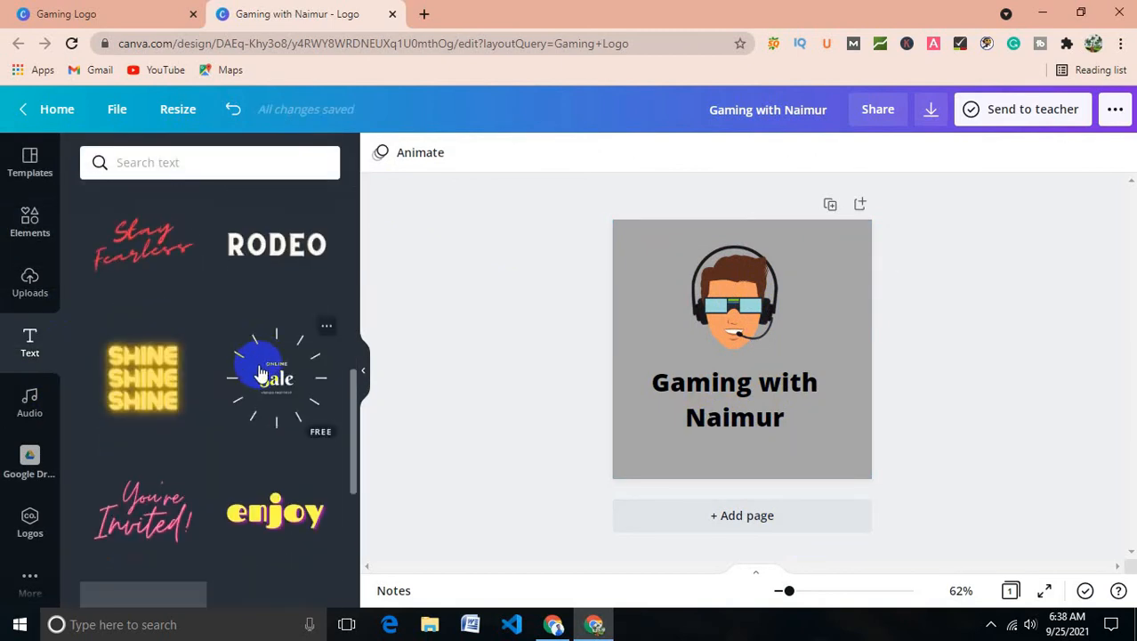
{"action": "scroll", "coordinate": [257, 381], "scroll_direction": "down", "scroll_amount": 2}
{"action": "scroll", "coordinate": [248, 370], "scroll_direction": "up", "scroll_amount": 3}
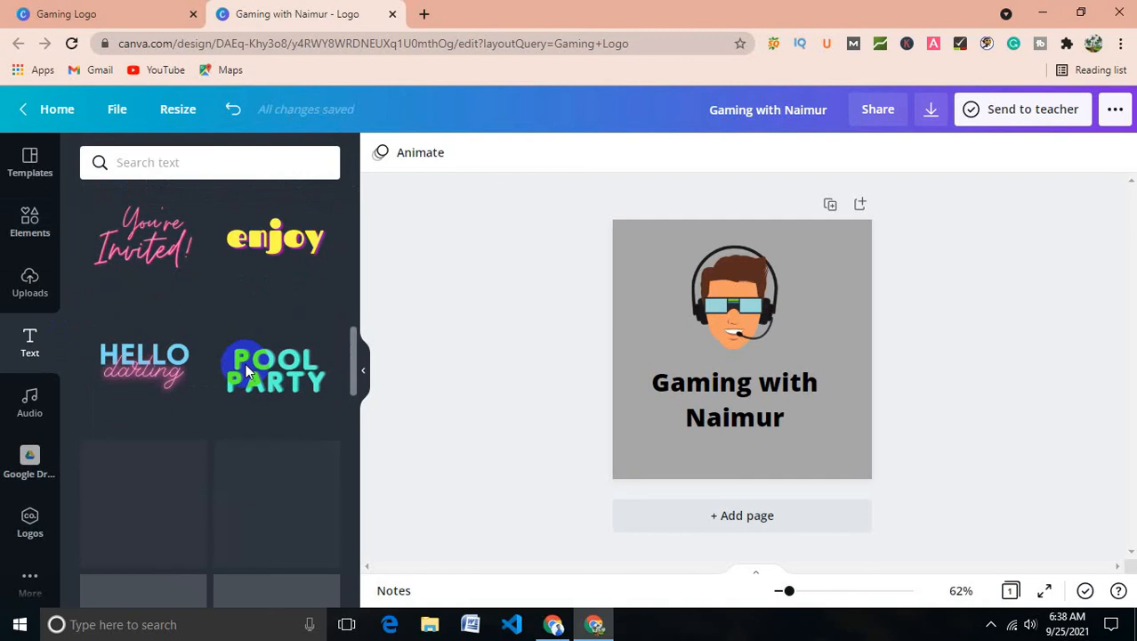
{"action": "scroll", "coordinate": [244, 509], "scroll_direction": "down", "scroll_amount": 1}
{"action": "scroll", "coordinate": [244, 503], "scroll_direction": "down", "scroll_amount": 4}
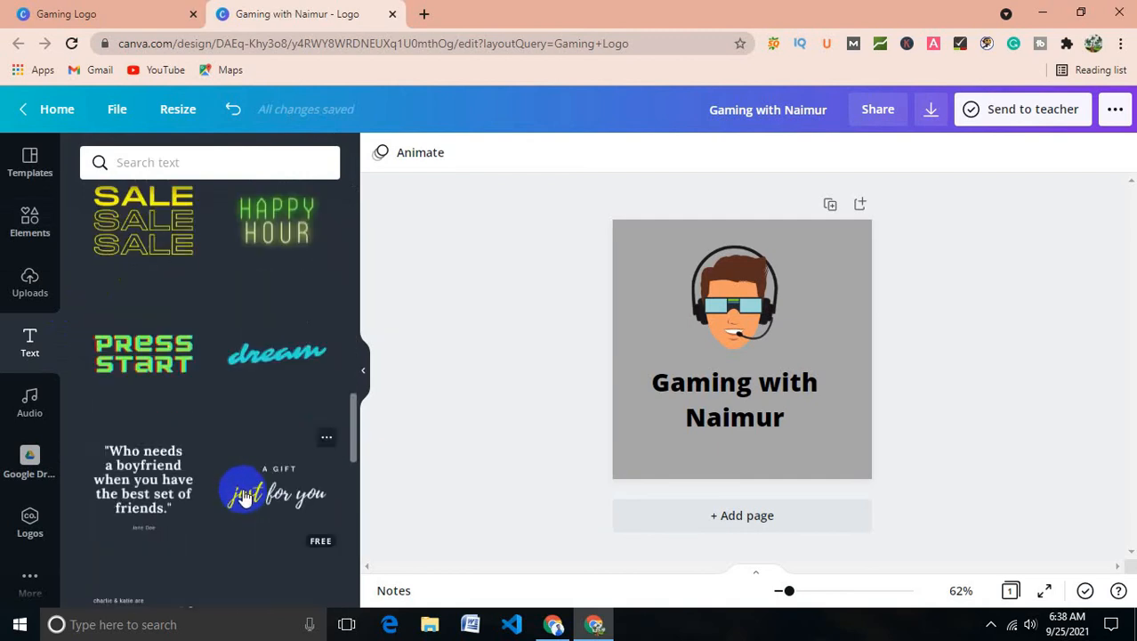
{"action": "scroll", "coordinate": [242, 491], "scroll_direction": "down", "scroll_amount": 2}
{"action": "scroll", "coordinate": [244, 491], "scroll_direction": "down", "scroll_amount": 5}
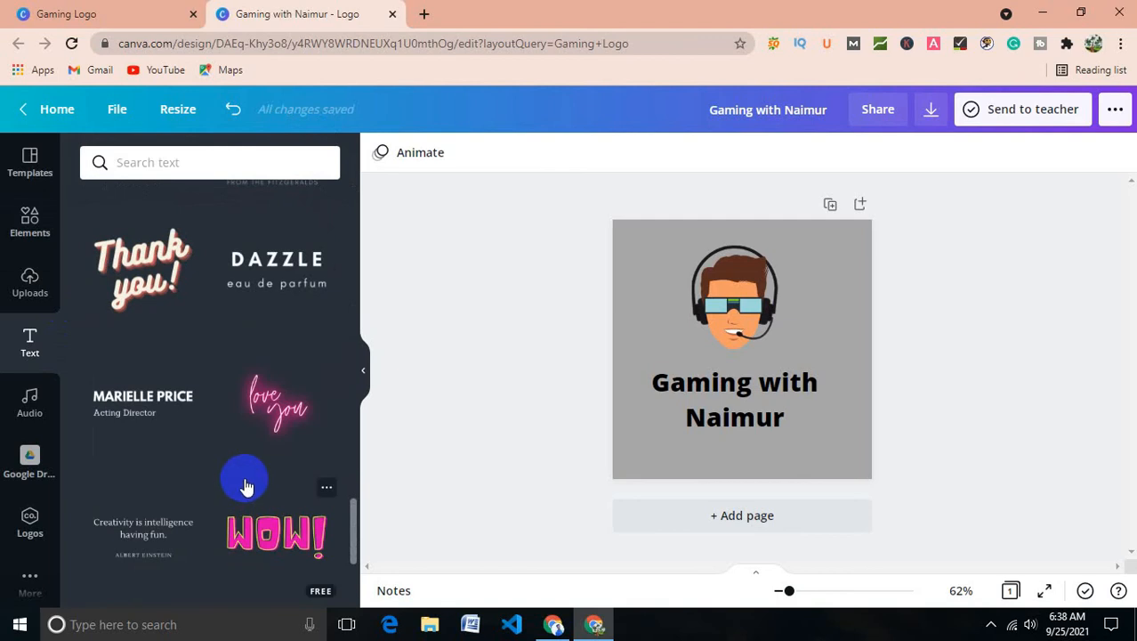
{"action": "scroll", "coordinate": [247, 486], "scroll_direction": "down", "scroll_amount": 5}
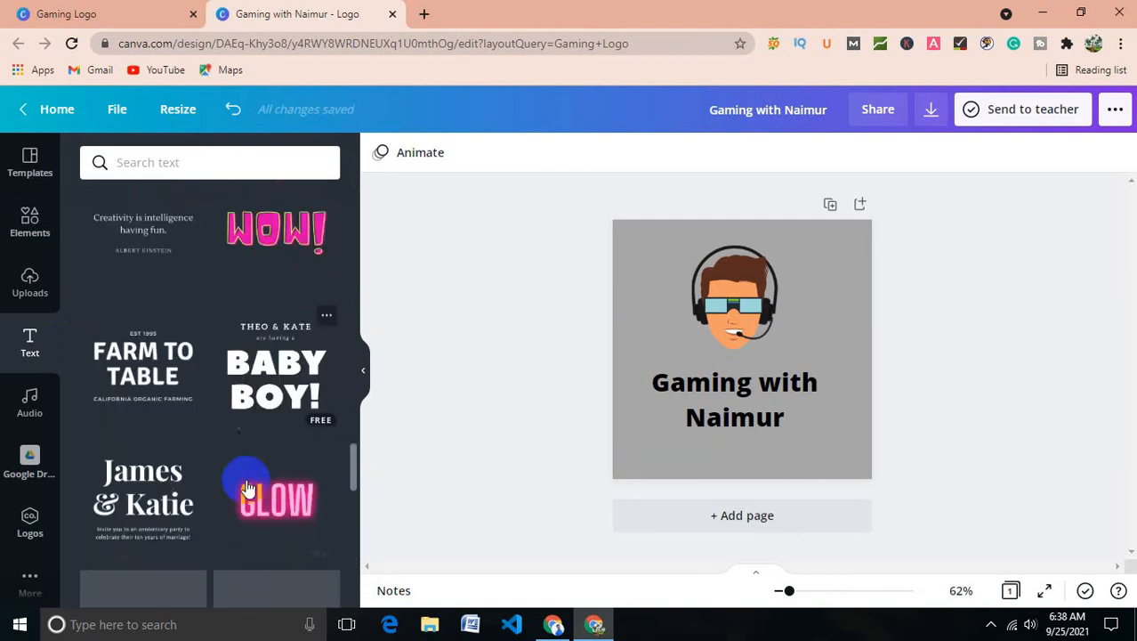
{"action": "scroll", "coordinate": [249, 486], "scroll_direction": "down", "scroll_amount": 5}
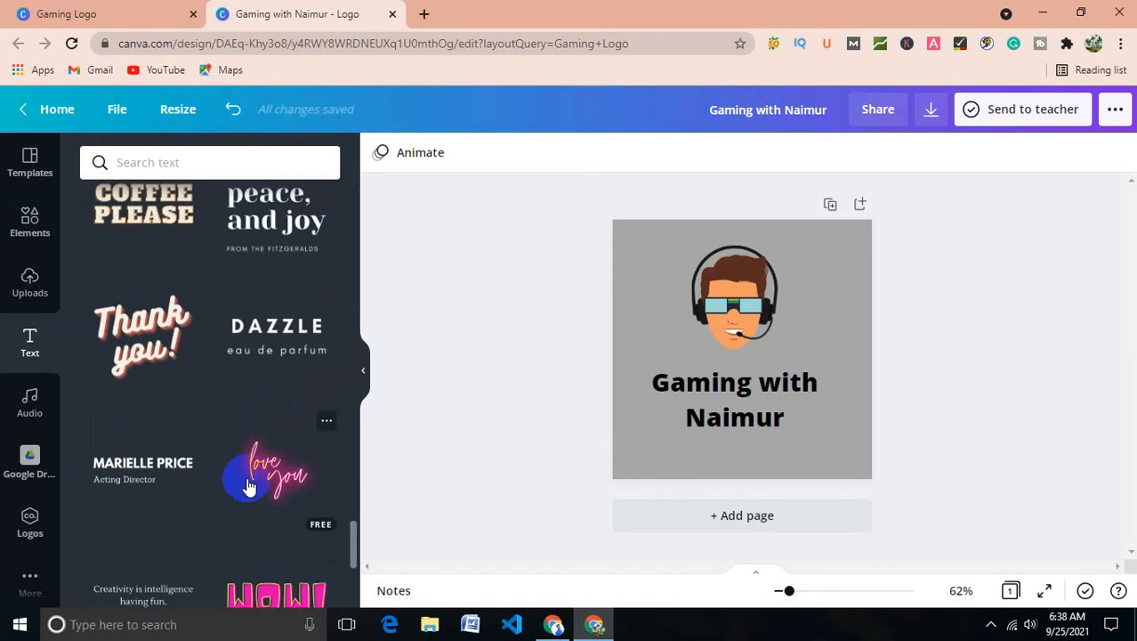
{"action": "scroll", "coordinate": [248, 485], "scroll_direction": "down", "scroll_amount": 6}
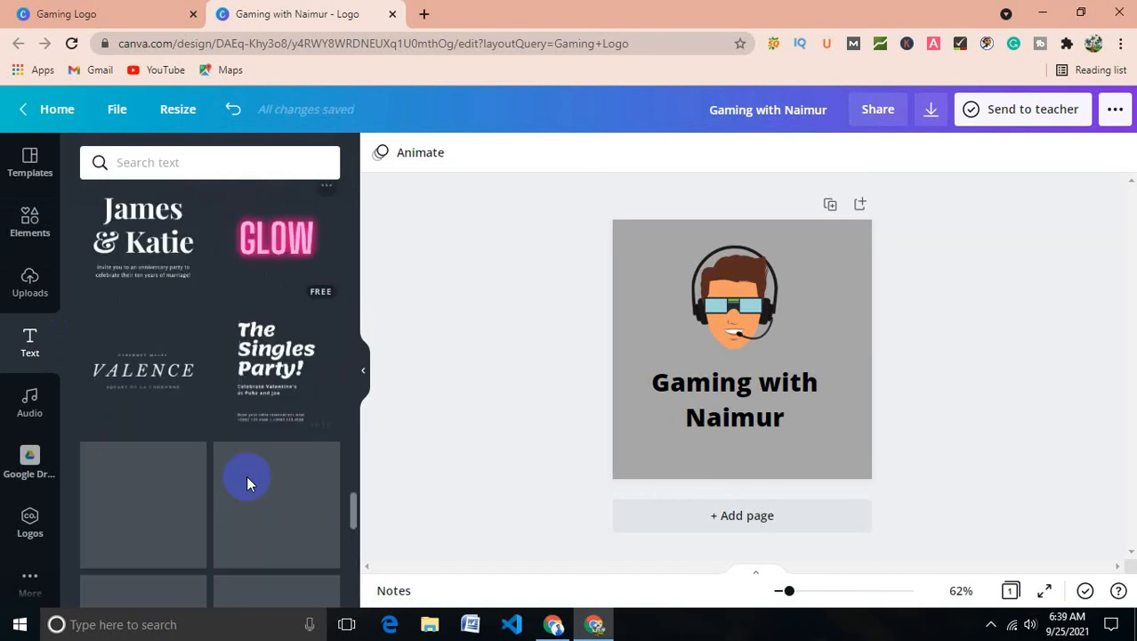
{"action": "scroll", "coordinate": [247, 484], "scroll_direction": "down", "scroll_amount": 5}
{"action": "scroll", "coordinate": [249, 481], "scroll_direction": "up", "scroll_amount": 2}
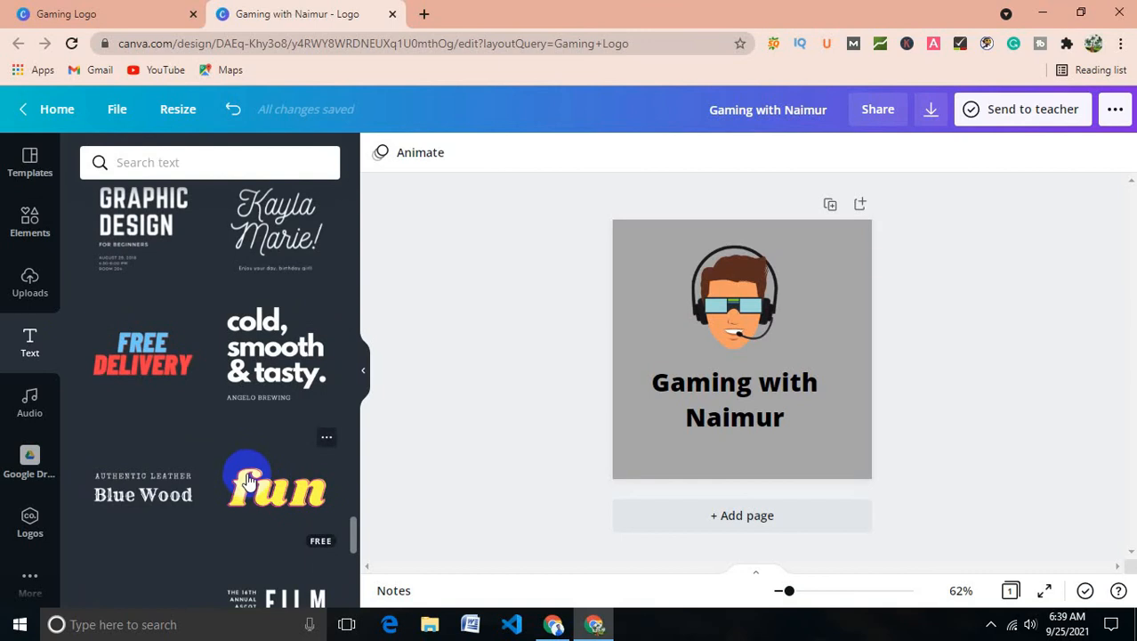
{"action": "scroll", "coordinate": [248, 485], "scroll_direction": "down", "scroll_amount": 4}
{"action": "scroll", "coordinate": [238, 484], "scroll_direction": "up", "scroll_amount": 2}
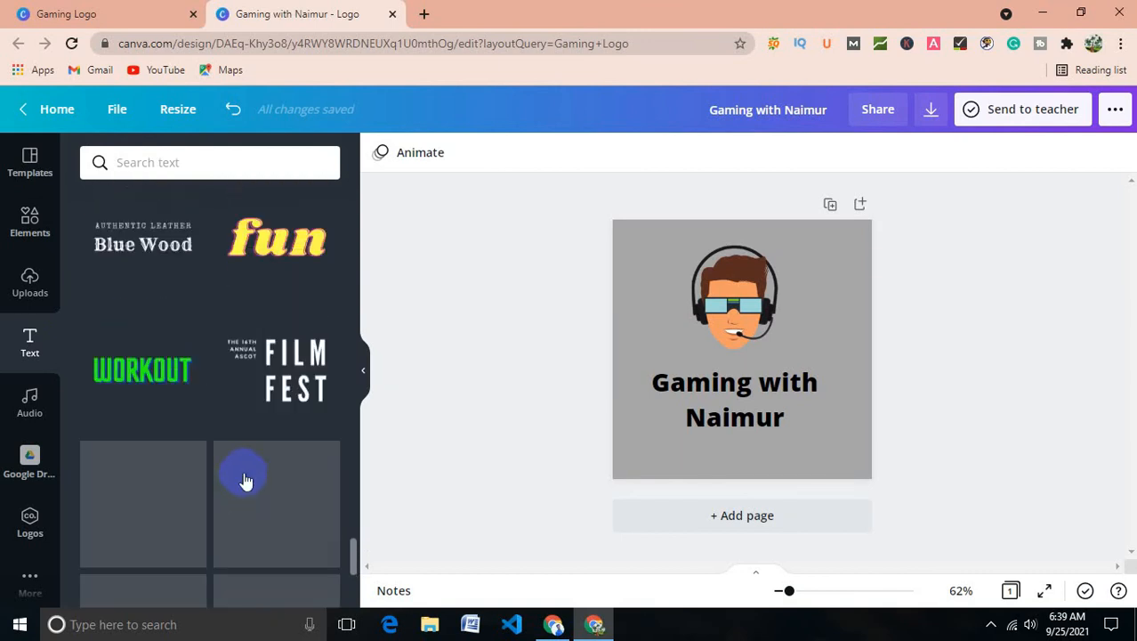
{"action": "scroll", "coordinate": [243, 476], "scroll_direction": "down", "scroll_amount": 3}
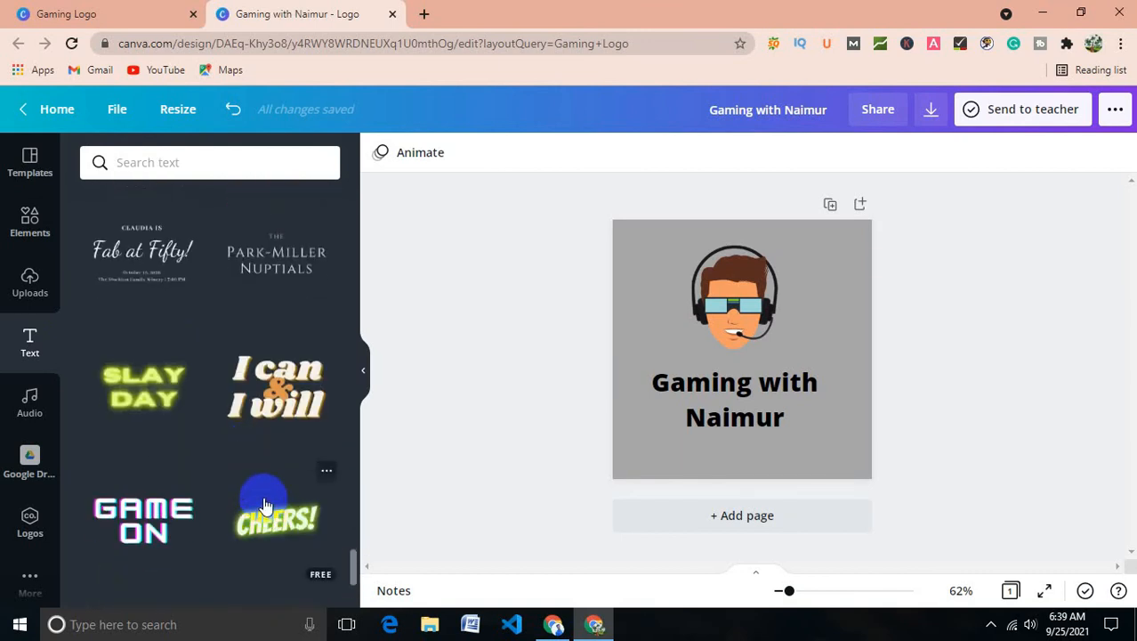
{"action": "scroll", "coordinate": [263, 503], "scroll_direction": "down", "scroll_amount": 3}
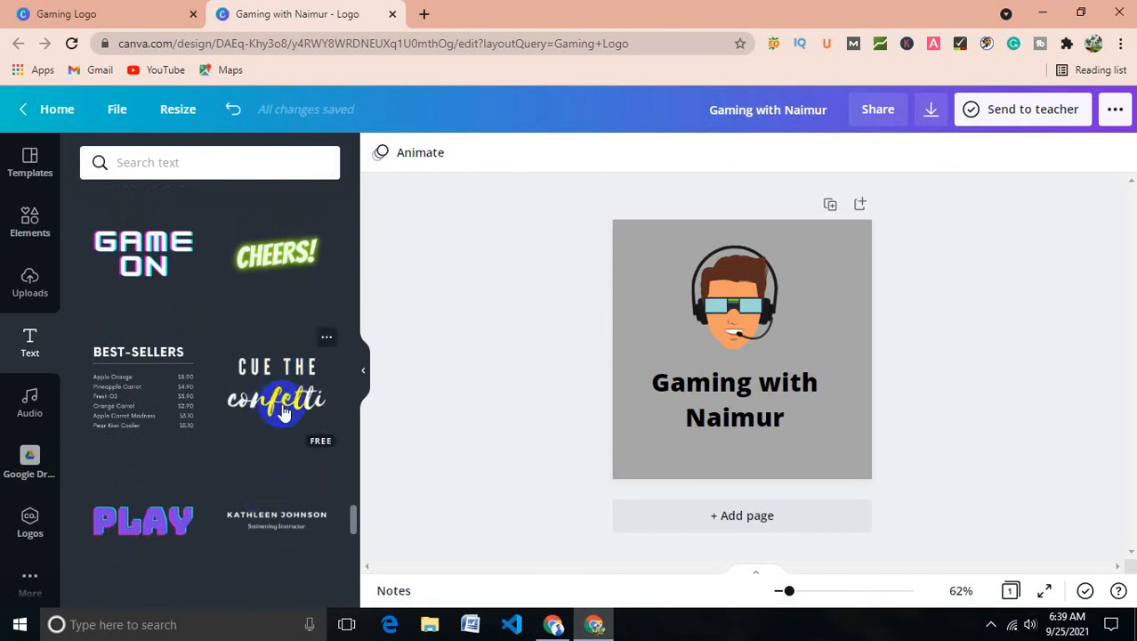
{"action": "scroll", "coordinate": [283, 414], "scroll_direction": "down", "scroll_amount": 3}
{"action": "scroll", "coordinate": [285, 414], "scroll_direction": "up", "scroll_amount": 4}
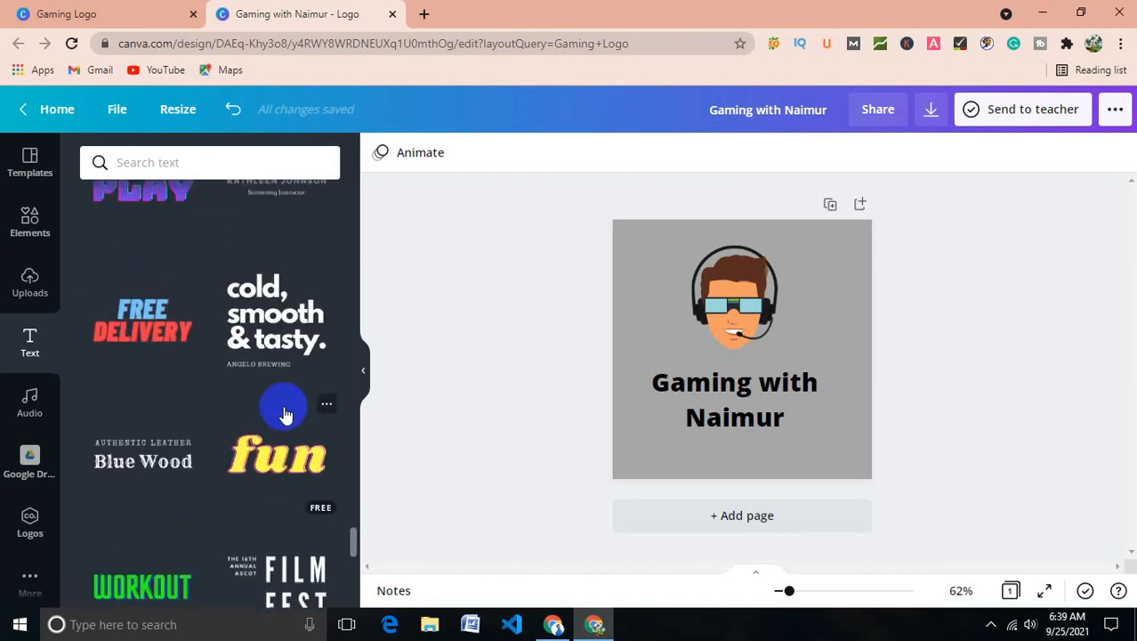
{"action": "scroll", "coordinate": [275, 458], "scroll_direction": "down", "scroll_amount": 2}
{"action": "scroll", "coordinate": [275, 457], "scroll_direction": "down", "scroll_amount": 4}
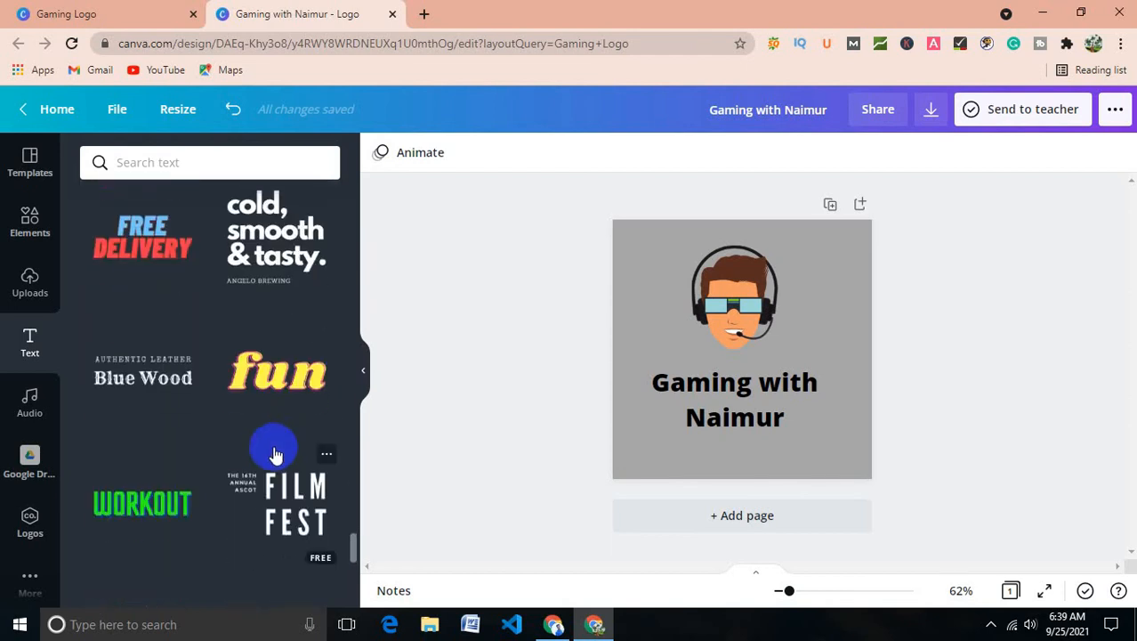
{"action": "scroll", "coordinate": [275, 454], "scroll_direction": "down", "scroll_amount": 4}
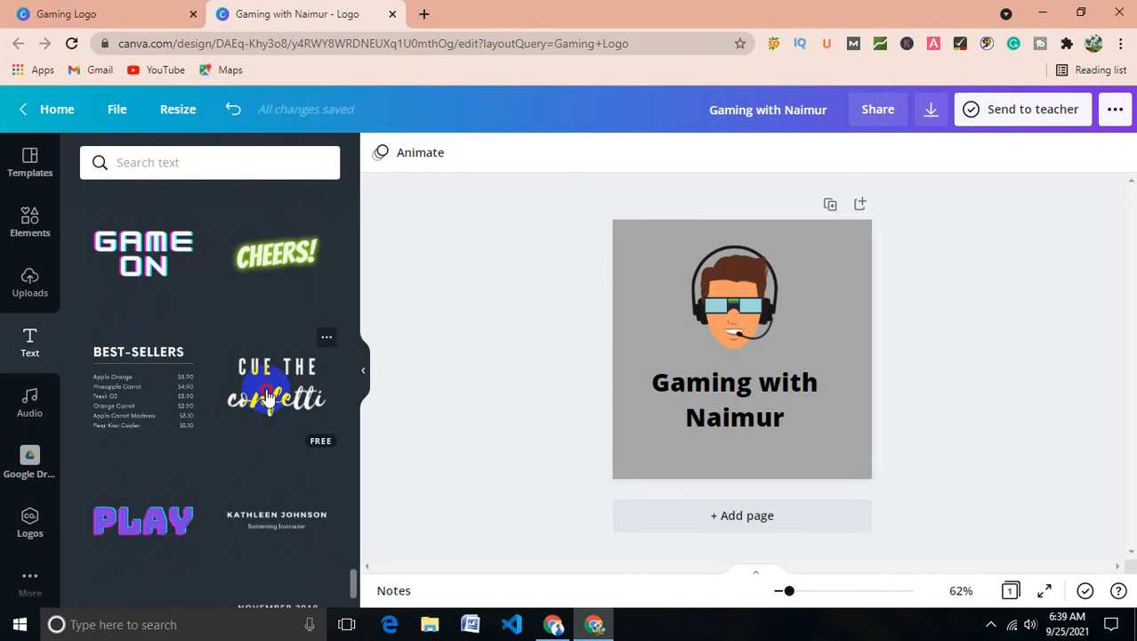
Step: Add the "CUE THE confetti" font combination to the page and delete the old bold heading
{"action": "left_click", "coordinate": [298, 398]}
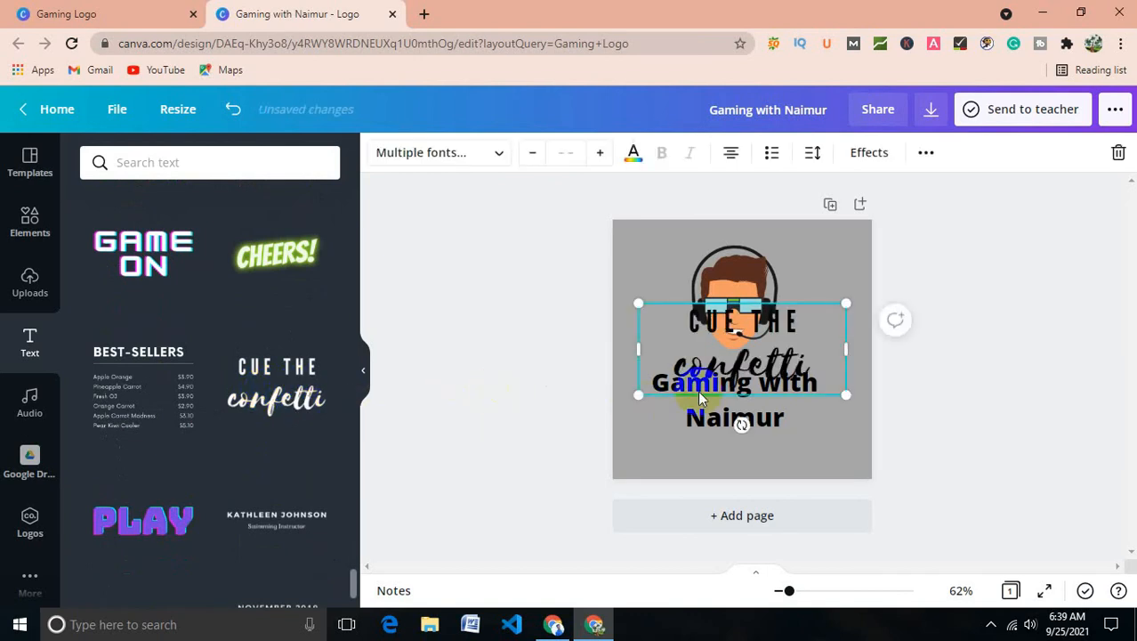
{"action": "left_click_drag", "start_coordinate": [744, 426], "coordinate": [749, 445]}
{"action": "left_click_drag", "start_coordinate": [756, 411], "coordinate": [743, 440]}
{"action": "double_click", "coordinate": [742, 438]}
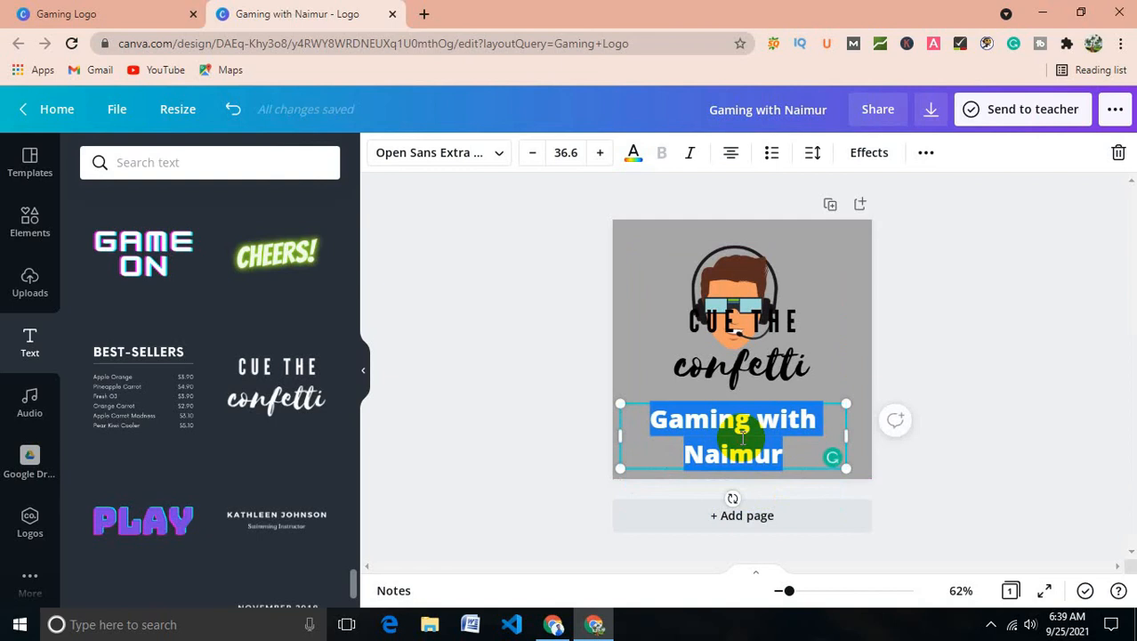
{"action": "key", "text": "BackSpace"}
{"action": "left_click", "coordinate": [552, 456]}
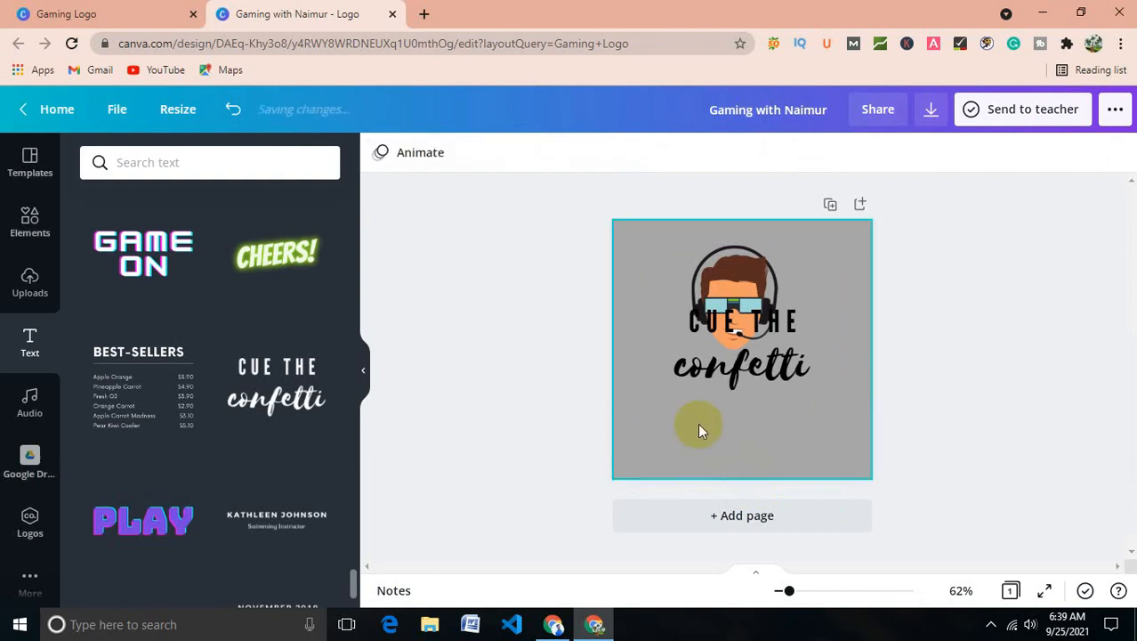
Step: Move the font combination below the gamer face and delete its "CUE THE" line
{"action": "double_click", "coordinate": [752, 368]}
{"action": "left_click_drag", "start_coordinate": [753, 325], "coordinate": [757, 412]}
{"action": "key", "text": "Delete"}
Step: Replace the script word "confetti" with "Gaming with" followed by the channel owner's name
{"action": "double_click", "coordinate": [756, 407]}
{"action": "double_click", "coordinate": [756, 411]}
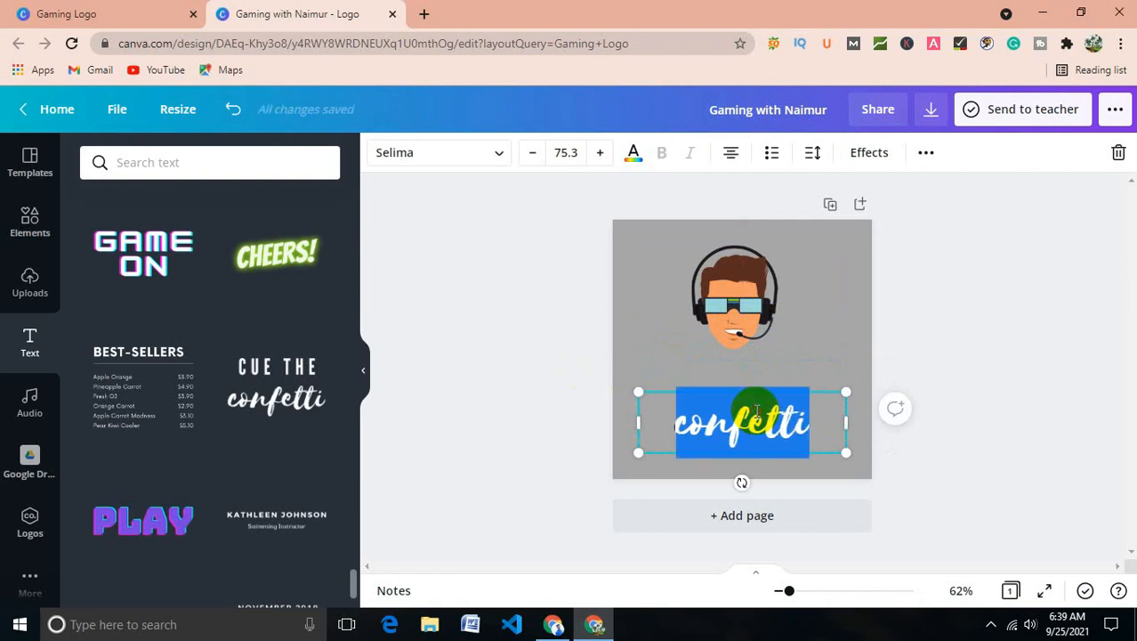
{"action": "type", "text": "Gaming with Naimur"}
Step: Resize the script text to fit the page on two lines and position it just beneath the gamer face
{"action": "left_click_drag", "start_coordinate": [845, 525], "coordinate": [752, 433]}
{"action": "left_click_drag", "start_coordinate": [782, 376], "coordinate": [905, 456]}
{"action": "double_click", "coordinate": [746, 403]}
{"action": "left_click", "coordinate": [579, 436]}
{"action": "left_click_drag", "start_coordinate": [761, 380], "coordinate": [732, 390]}
{"action": "left_click", "coordinate": [564, 392]}
{"action": "left_click", "coordinate": [645, 256]}
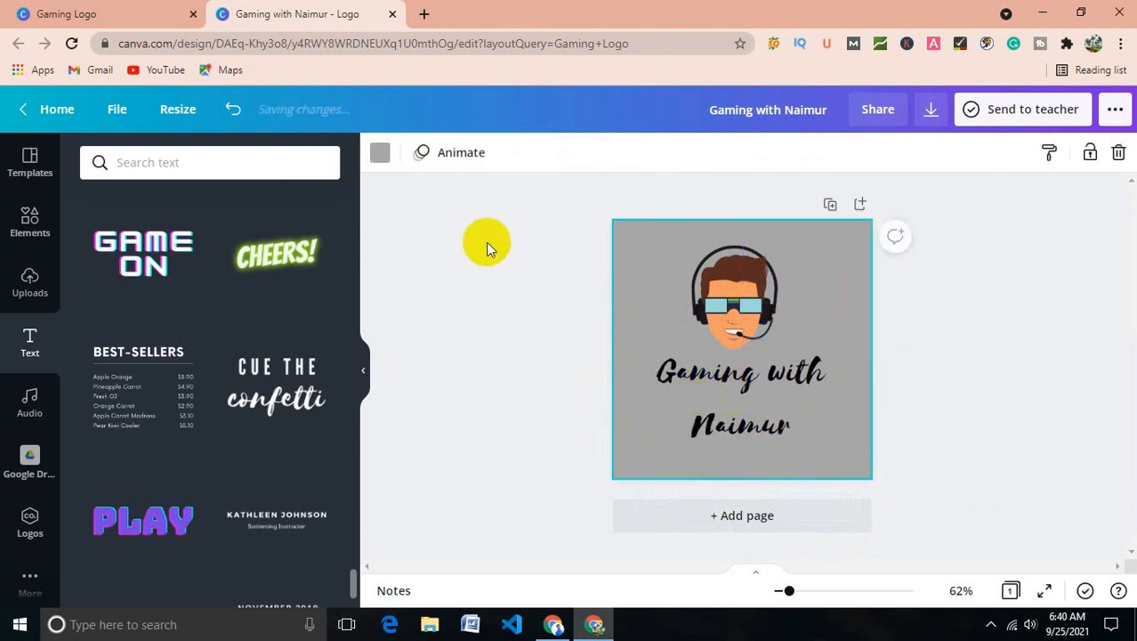
Step: Try black, purple and turquoise page backgrounds, and settle on the light orange default color for the logo
{"action": "left_click", "coordinate": [381, 152]}
{"action": "left_click", "coordinate": [155, 251]}
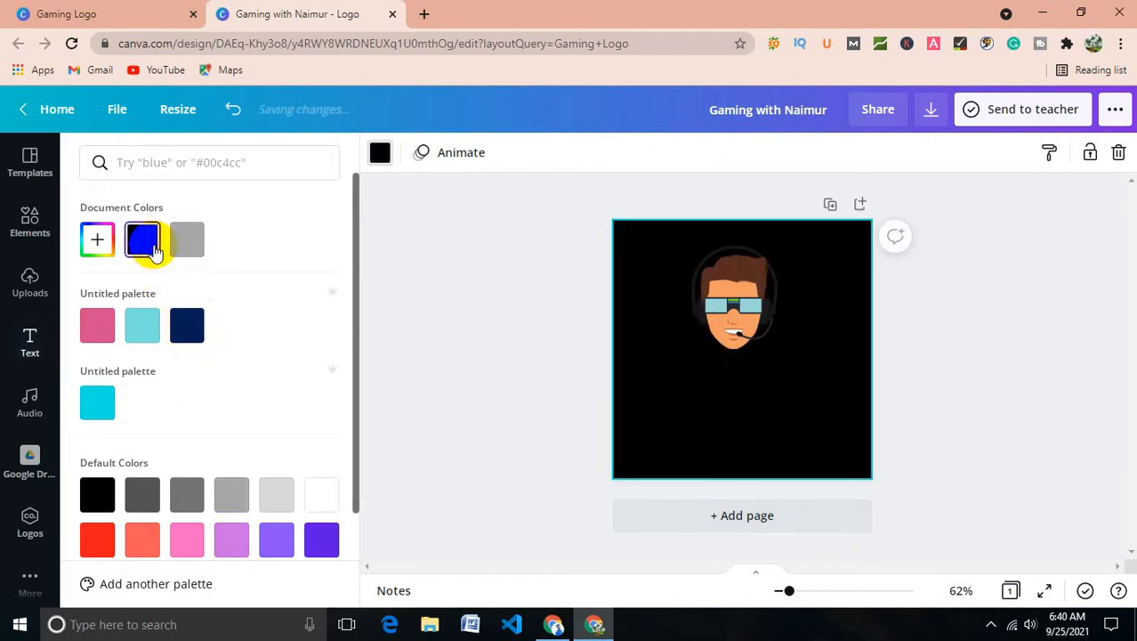
{"action": "scroll", "coordinate": [178, 356], "scroll_direction": "down", "scroll_amount": 2}
{"action": "left_click", "coordinate": [232, 422]}
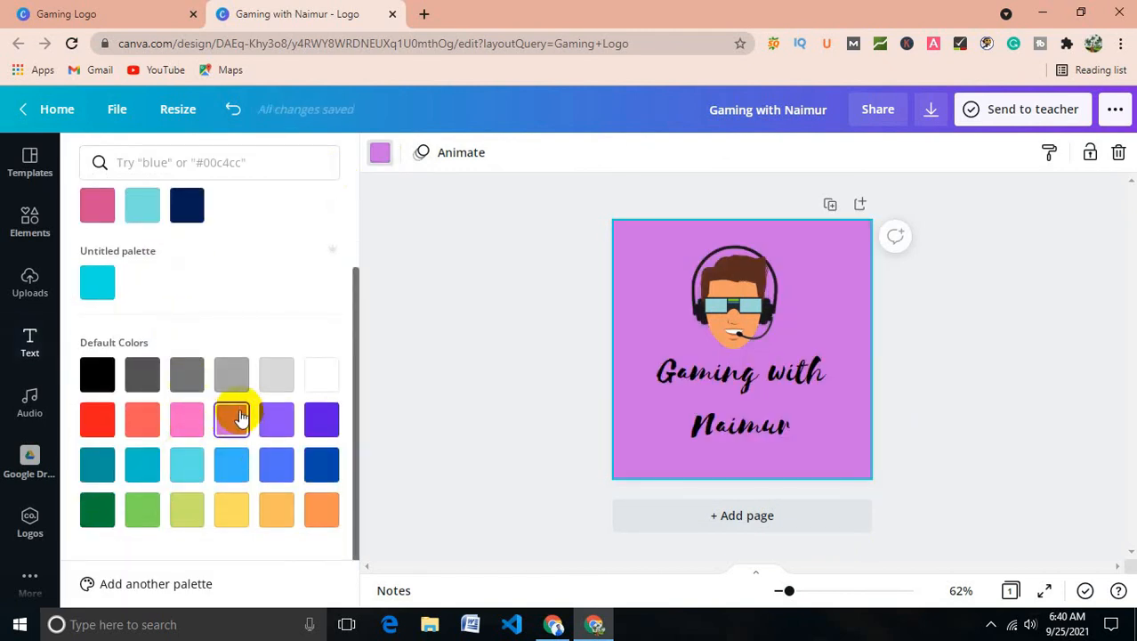
{"action": "left_click", "coordinate": [141, 467]}
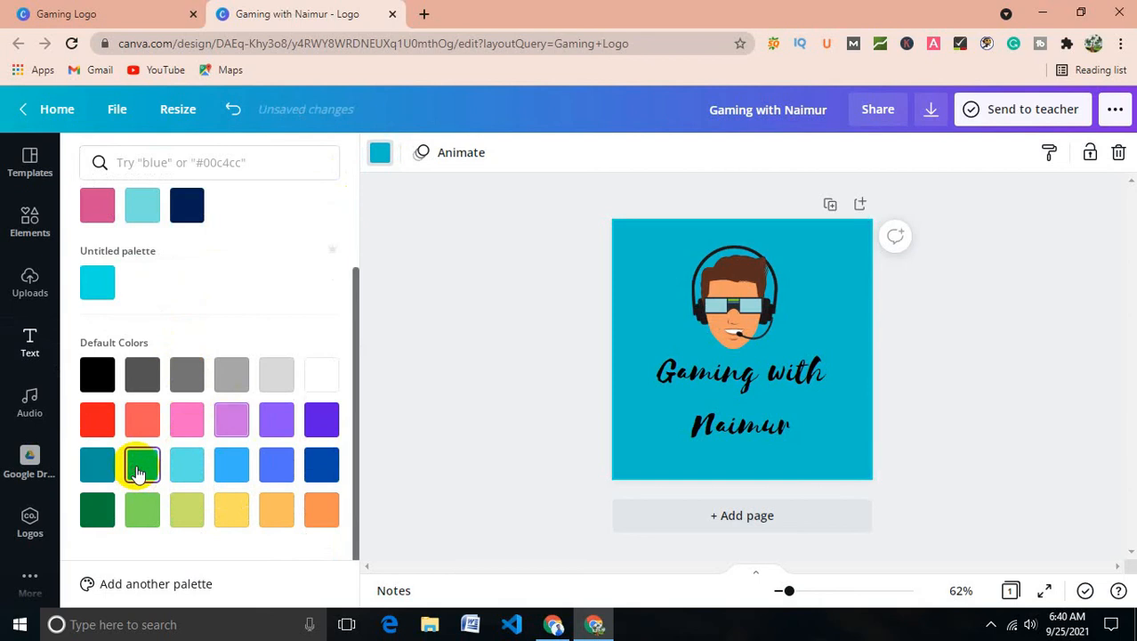
{"action": "left_click", "coordinate": [285, 512]}
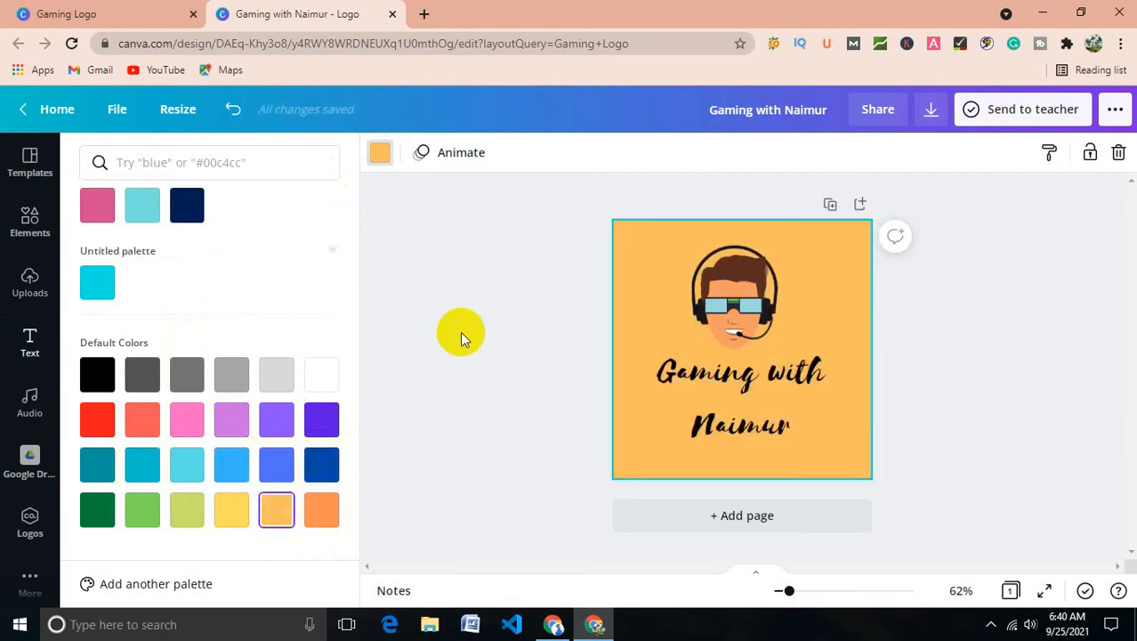
{"action": "left_click", "coordinate": [460, 331]}
{"action": "left_click", "coordinate": [709, 436]}
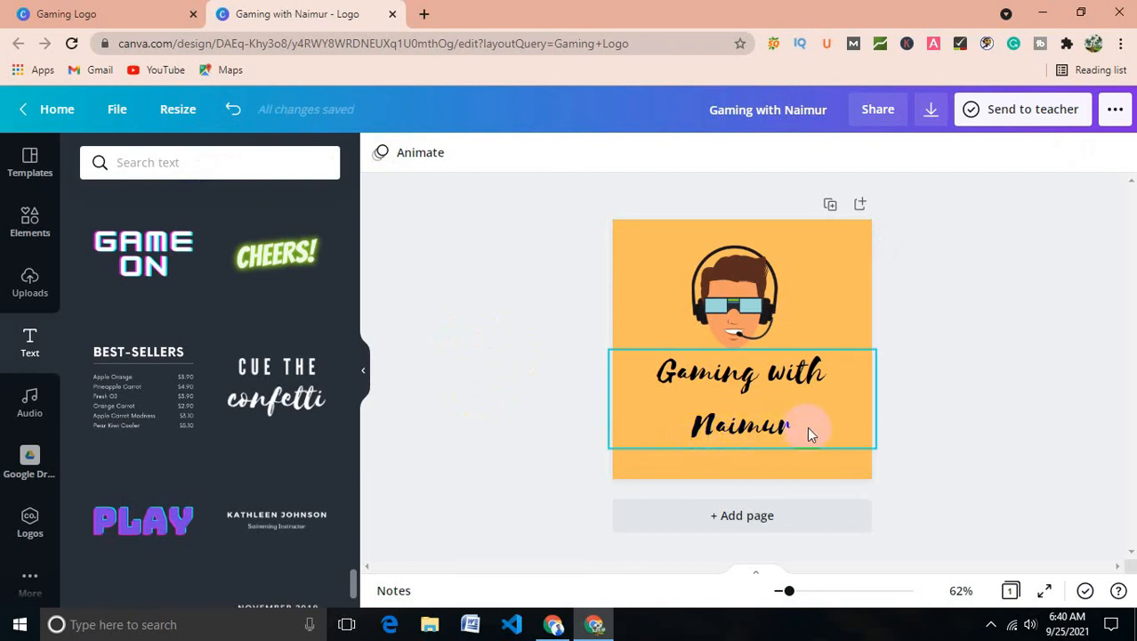
Step: Download the logo as a PNG at size 1 (500 × 500 px) and open the downloaded image
{"action": "left_click", "coordinate": [1114, 109]}
{"action": "left_click", "coordinate": [957, 267]}
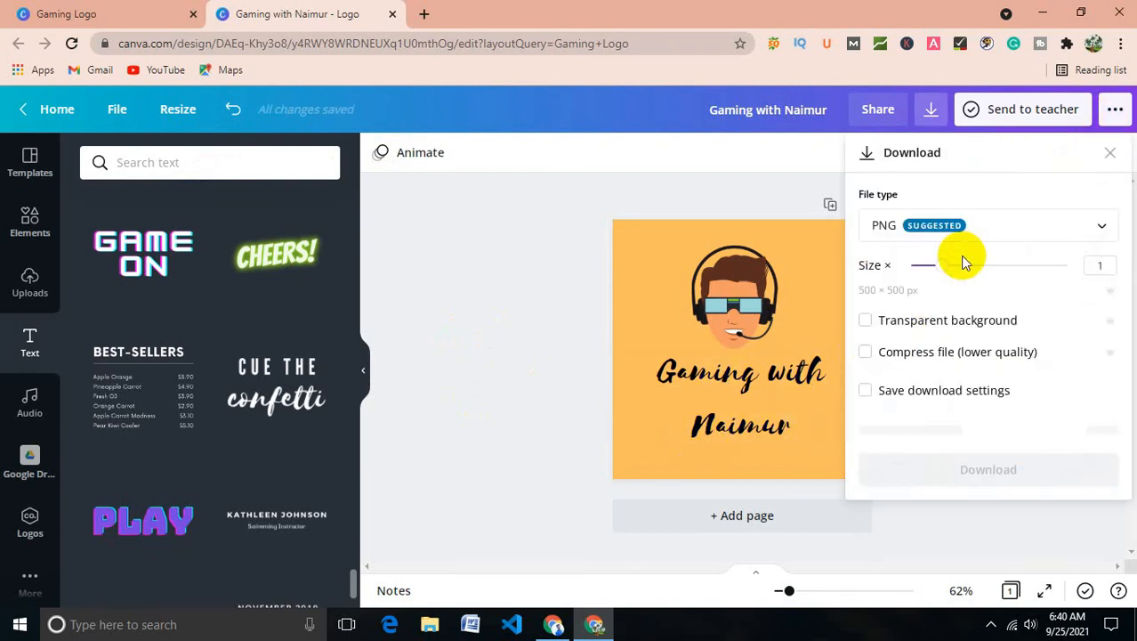
{"action": "left_click", "coordinate": [991, 428]}
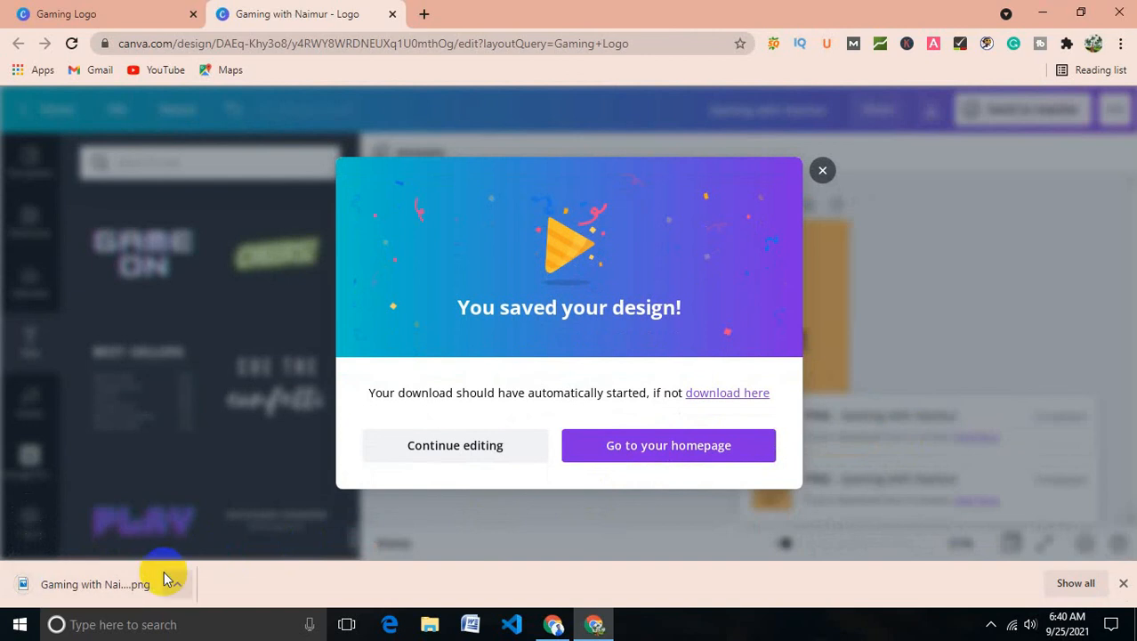
{"action": "left_click", "coordinate": [175, 585]}
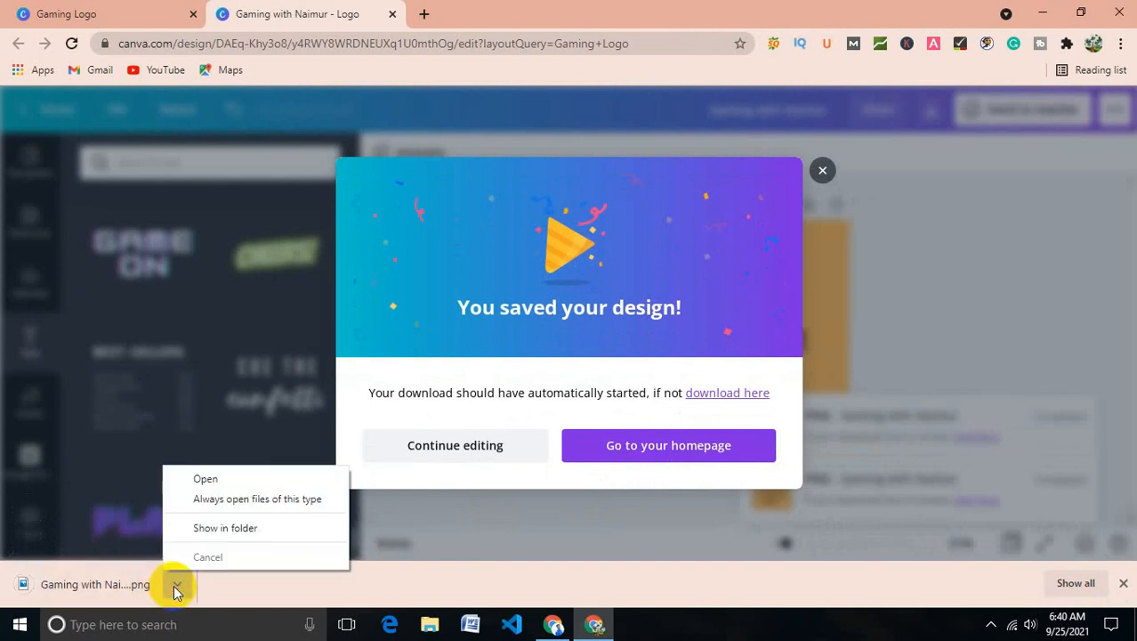
{"action": "left_click", "coordinate": [229, 483]}
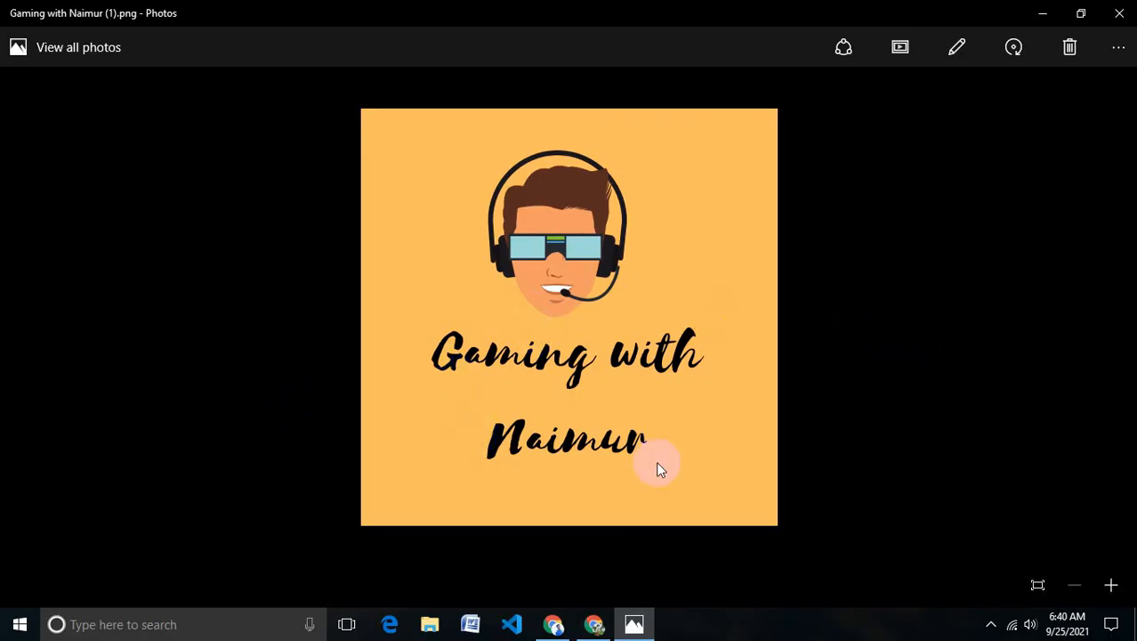